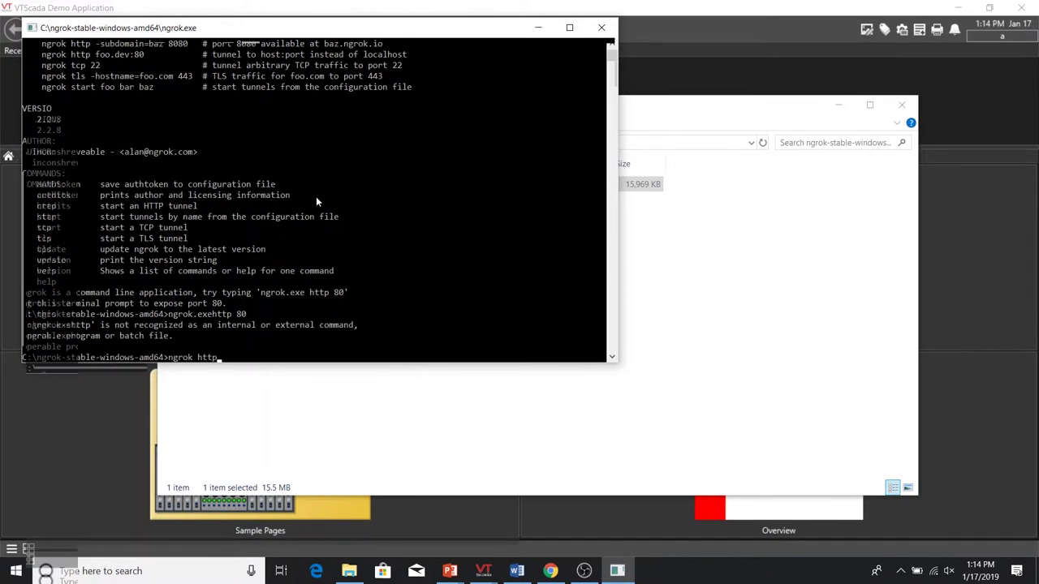
# - Start the ngrok HTTP tunnel with 'ngrok http 80' to forward local port 80
pyautogui.write('80')
pyautogui.press('Return')
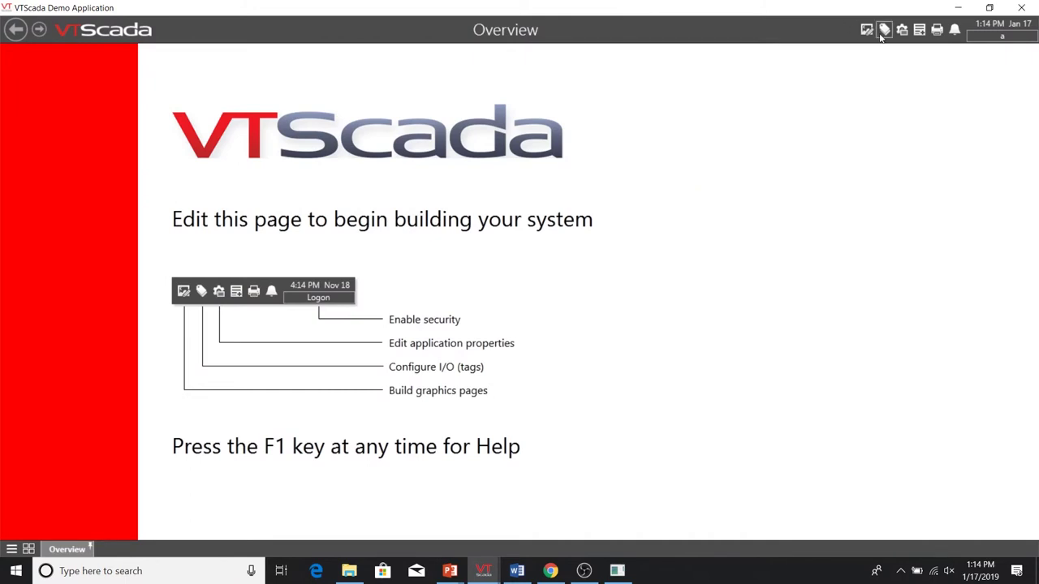
# - Open the application's Alarms properties at Twilio Account Settings, then bring the browser forward
pyautogui.click(902, 30)
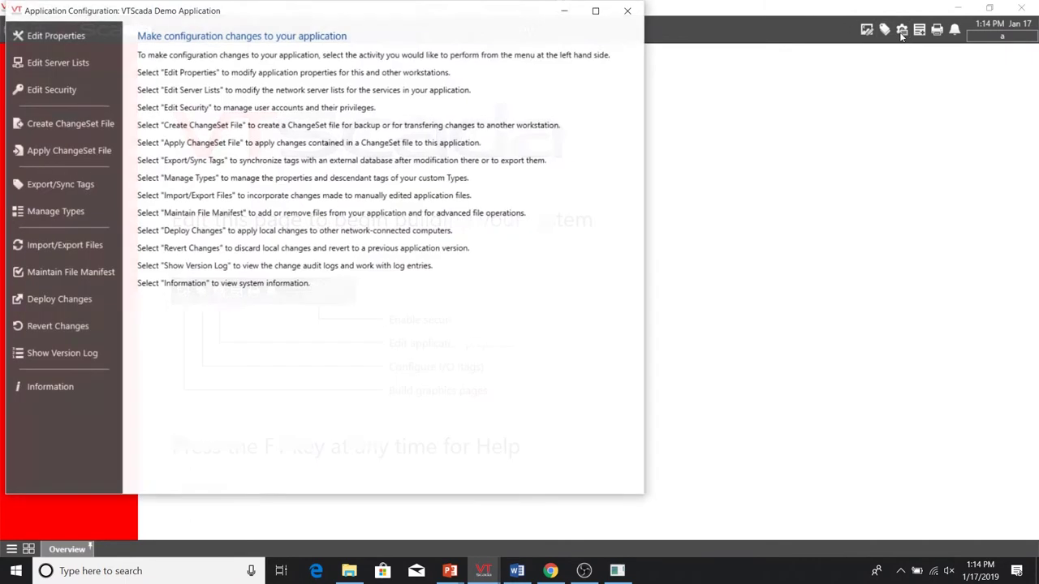
pyautogui.click(54, 35)
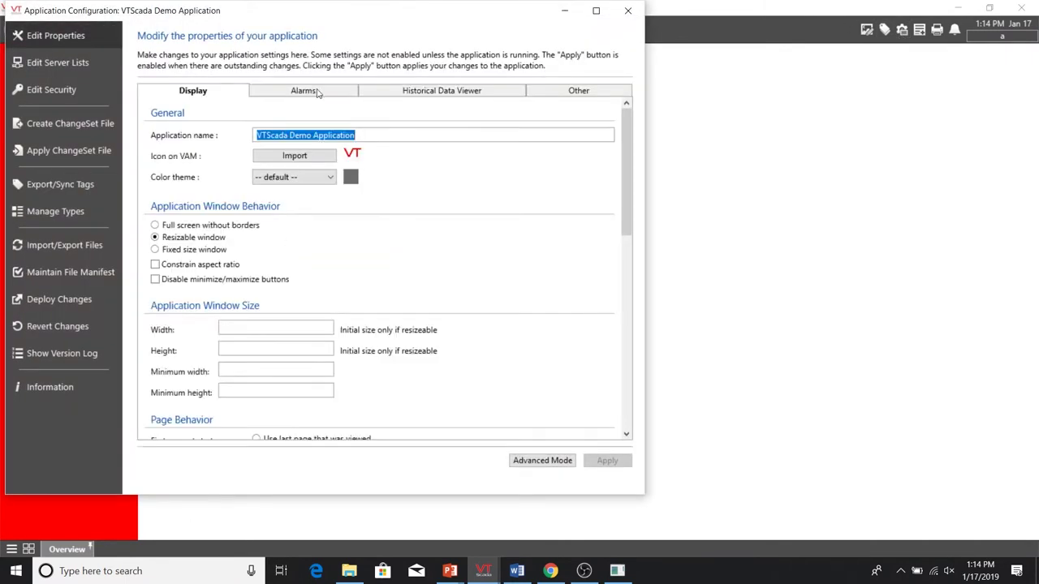
pyautogui.click(319, 92)
pyautogui.scroll(-2, 373, 188)
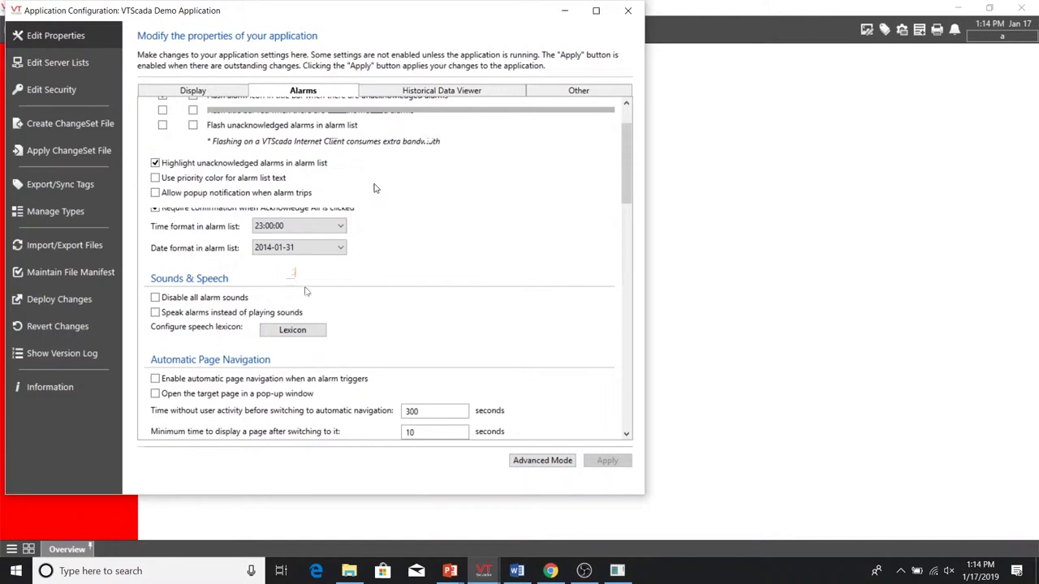
pyautogui.scroll(-5, 302, 292)
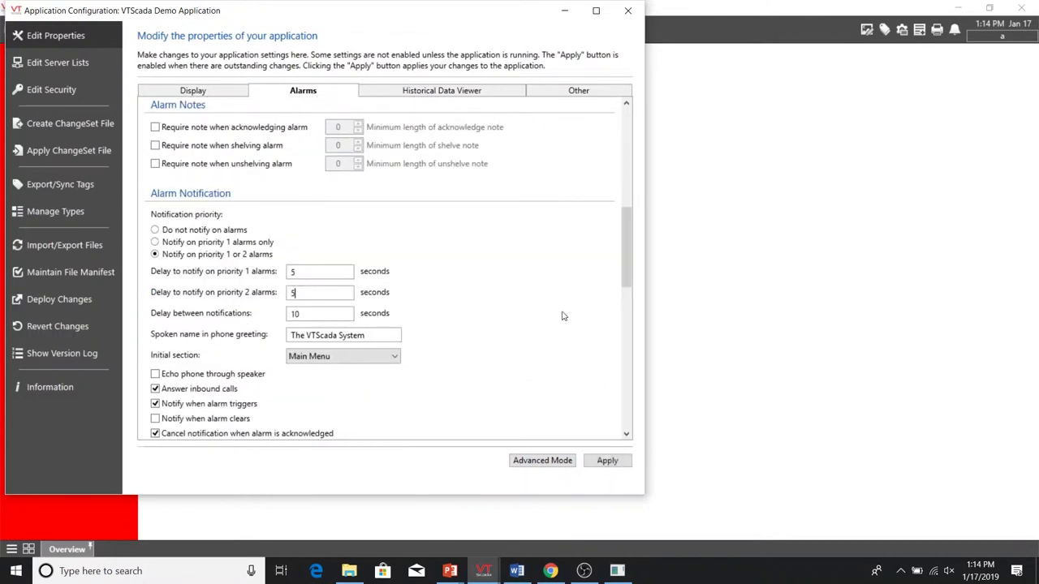
pyautogui.scroll(-3, 565, 314)
pyautogui.scroll(-5, 564, 314)
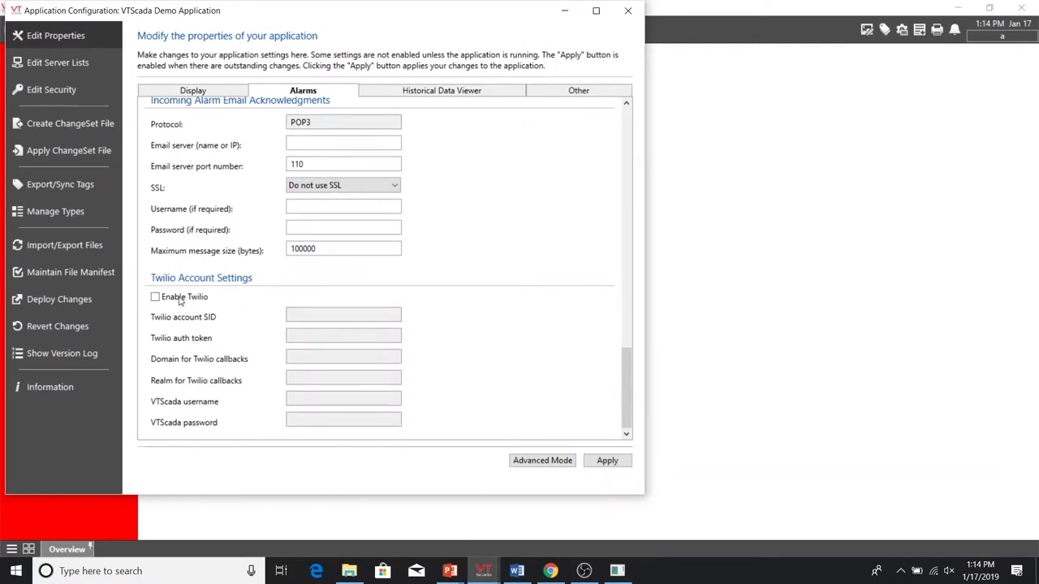
pyautogui.click(551, 571)
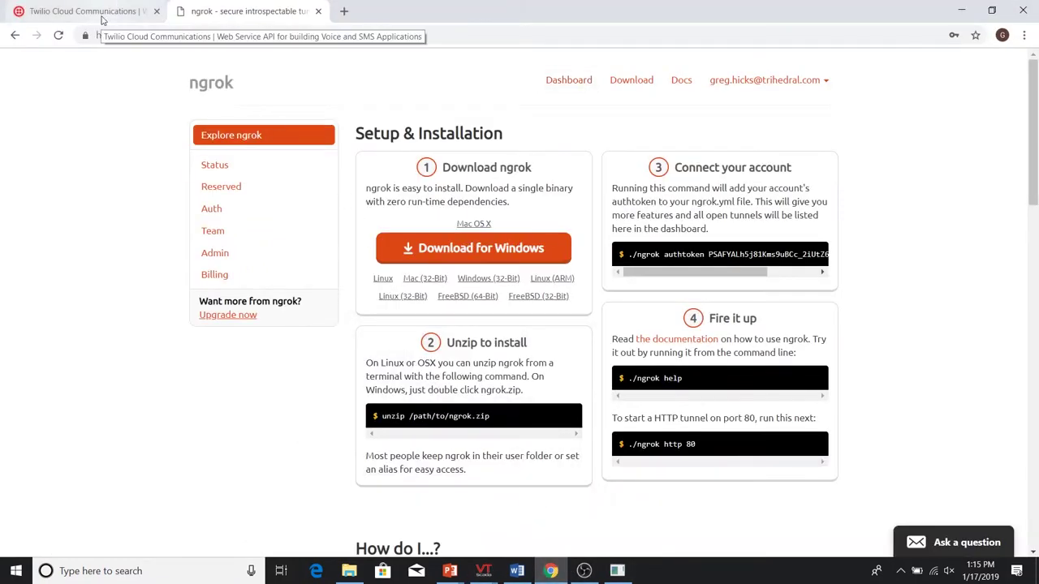
# - Copy the Twilio project's Account SID into VTScada's Twilio account SID field
pyautogui.click(102, 16)
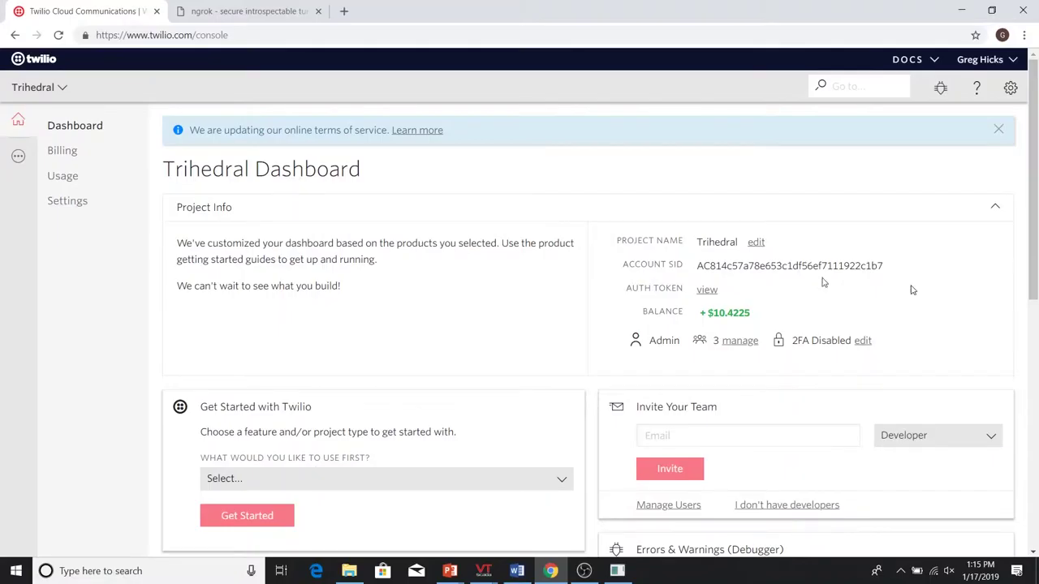
pyautogui.doubleClick(789, 266)
pyautogui.hotkey('ctrl', 'c')
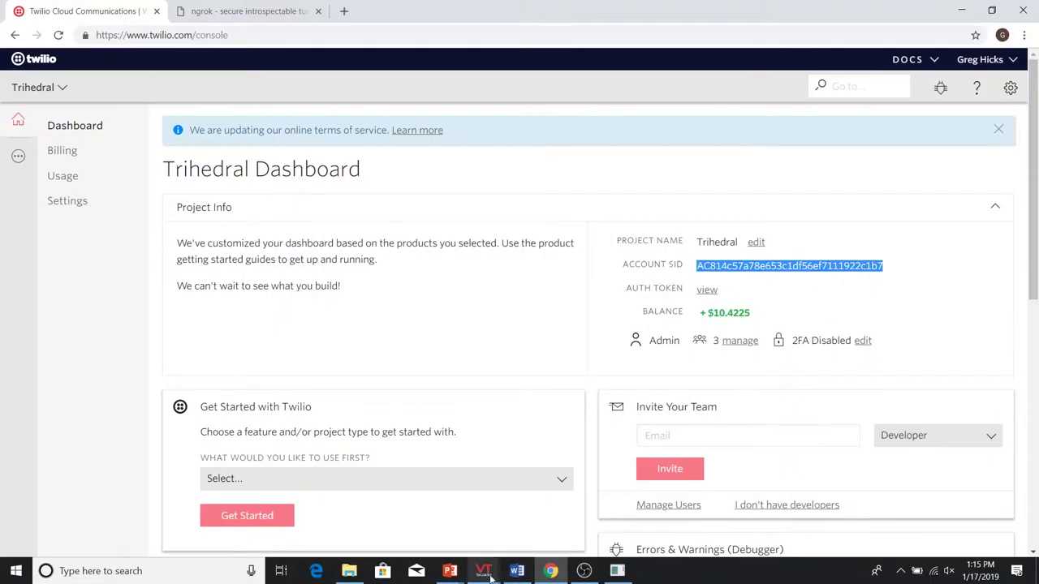
pyautogui.moveTo(485, 574)
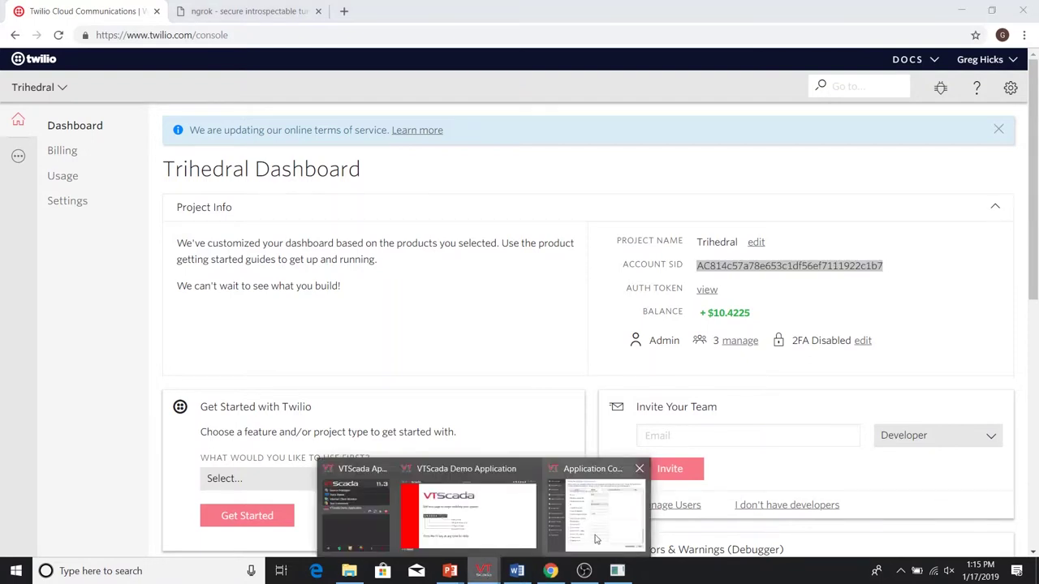
pyautogui.click(597, 536)
pyautogui.click(323, 321)
pyautogui.hotkey('ctrl', 'v')
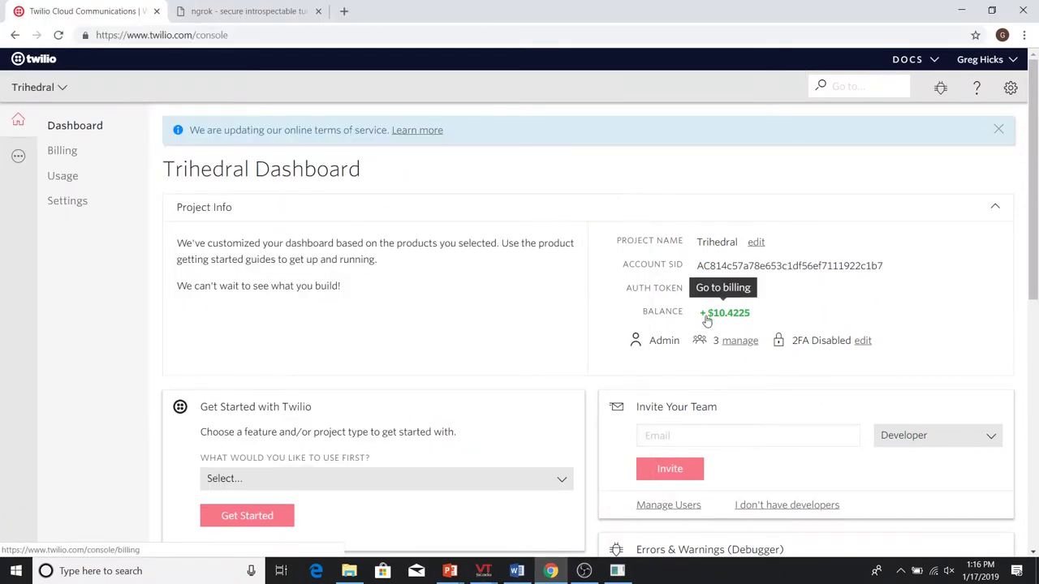
# - Enable Twilio in Application Configuration, then switch to the browser's ngrok dashboard
pyautogui.moveTo(483, 571)
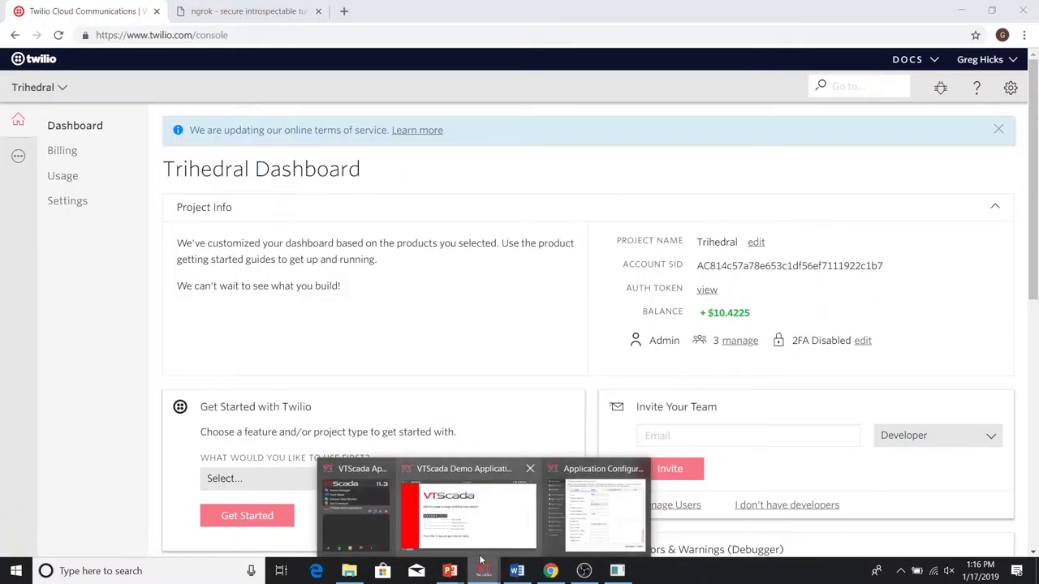
pyautogui.click(617, 539)
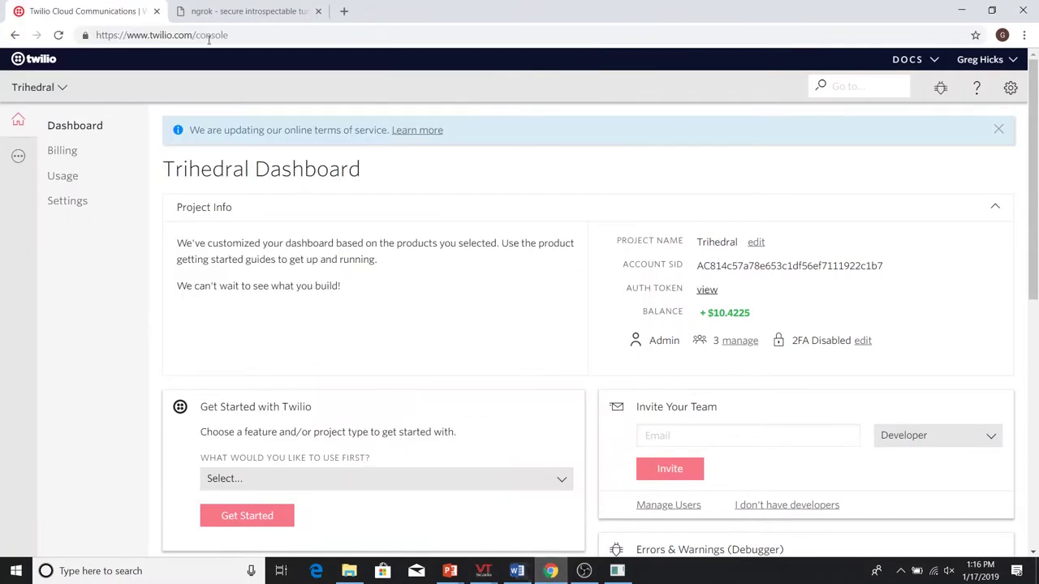
pyautogui.click(204, 11)
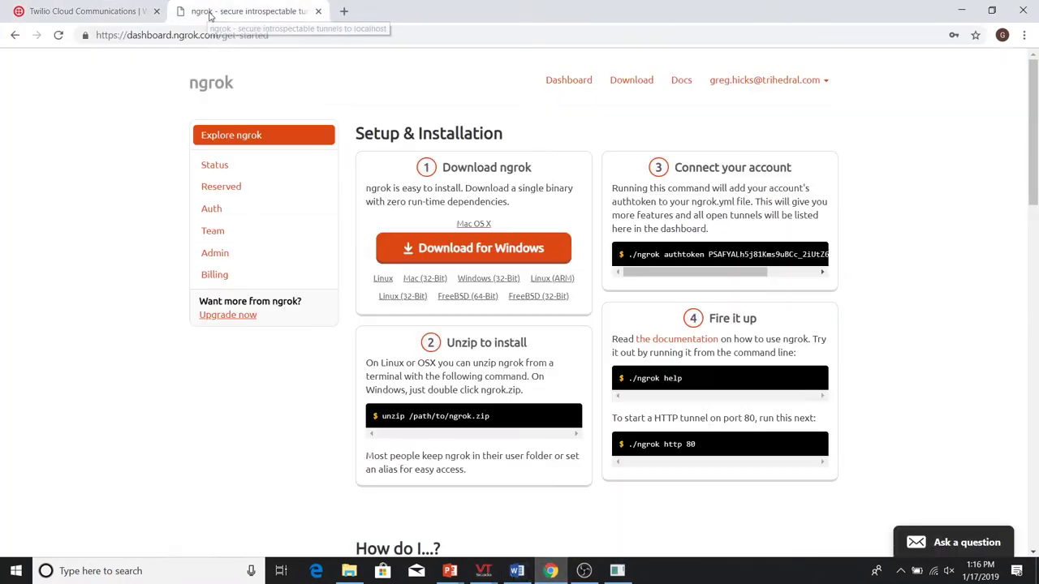
# - Show ngrok's Status page and reload it to list the 02346ecc.ngrok.io tunnels
pyautogui.click(226, 165)
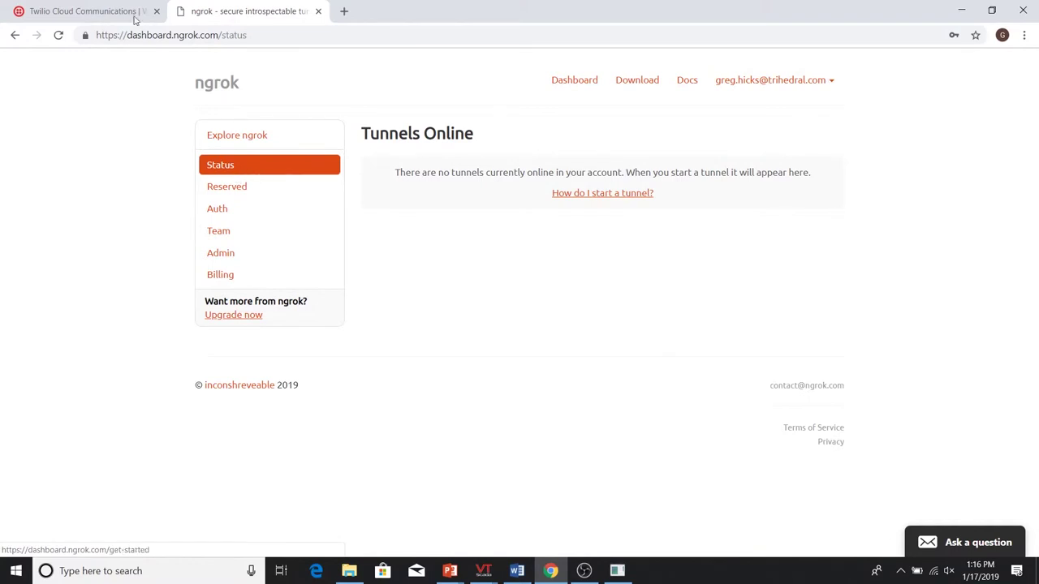
pyautogui.click(57, 40)
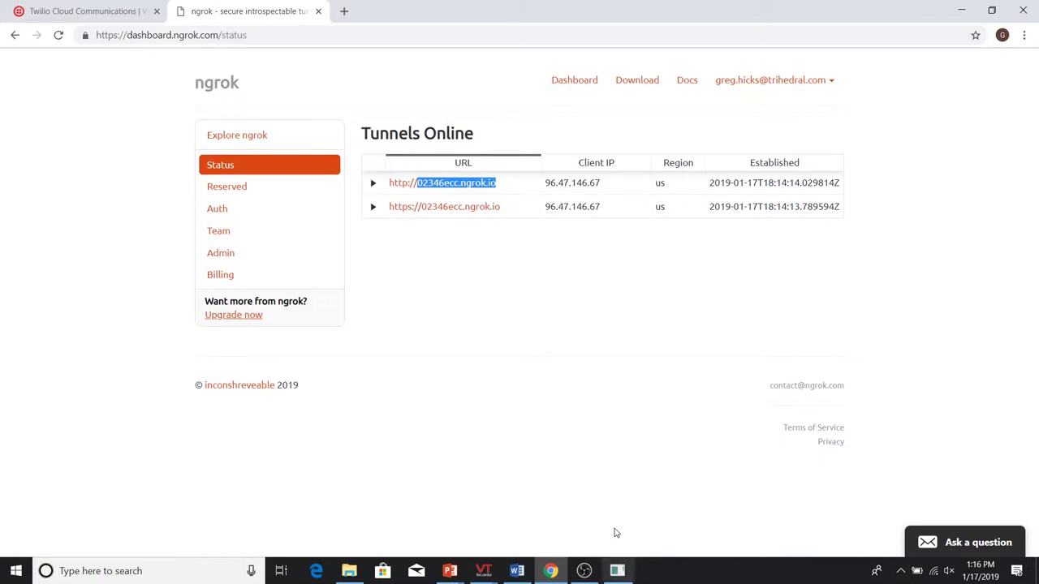
# - Set VTScada's Domain for Twilio callbacks to the ngrok host 02346ecc.ngrok.io
pyautogui.moveTo(484, 571)
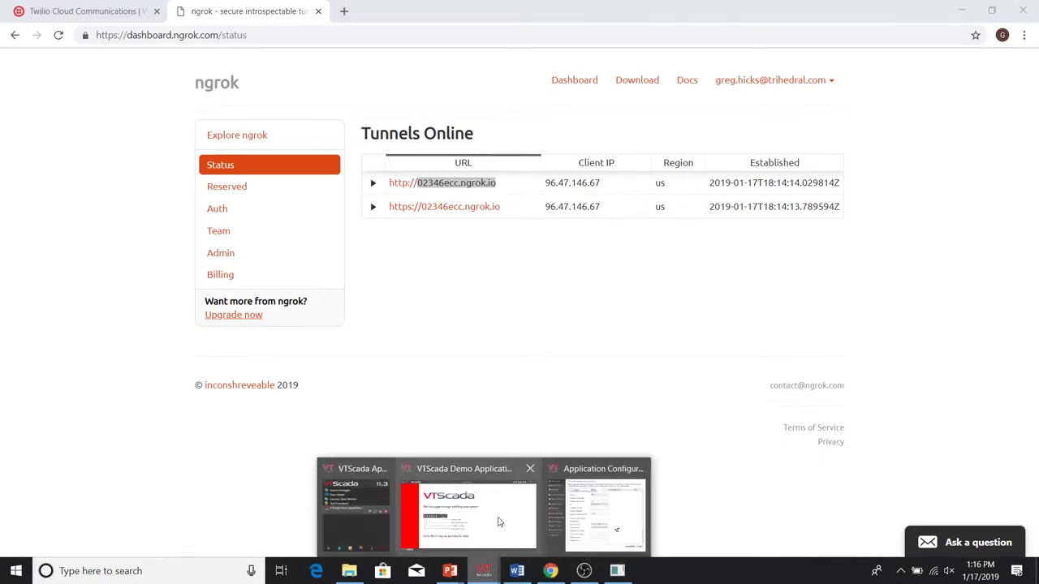
pyautogui.click(594, 463)
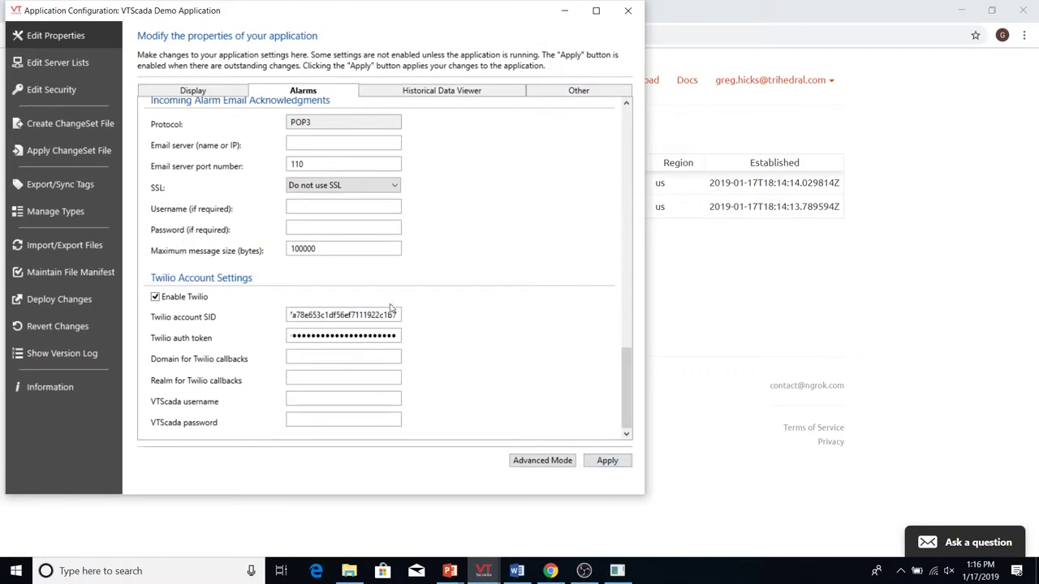
pyautogui.click(325, 359)
pyautogui.write('02346ecc.ngrok.io')
pyautogui.moveTo(483, 571)
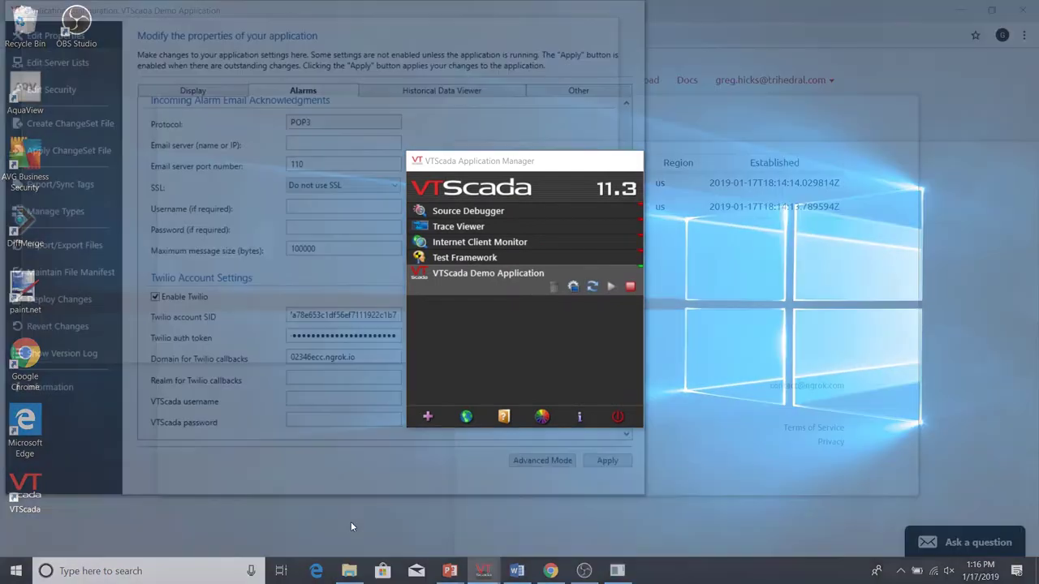
pyautogui.click(351, 527)
# - Add VTScada Demo Application to the Twilio realm in the internet client/server setup and apply
pyautogui.click(466, 416)
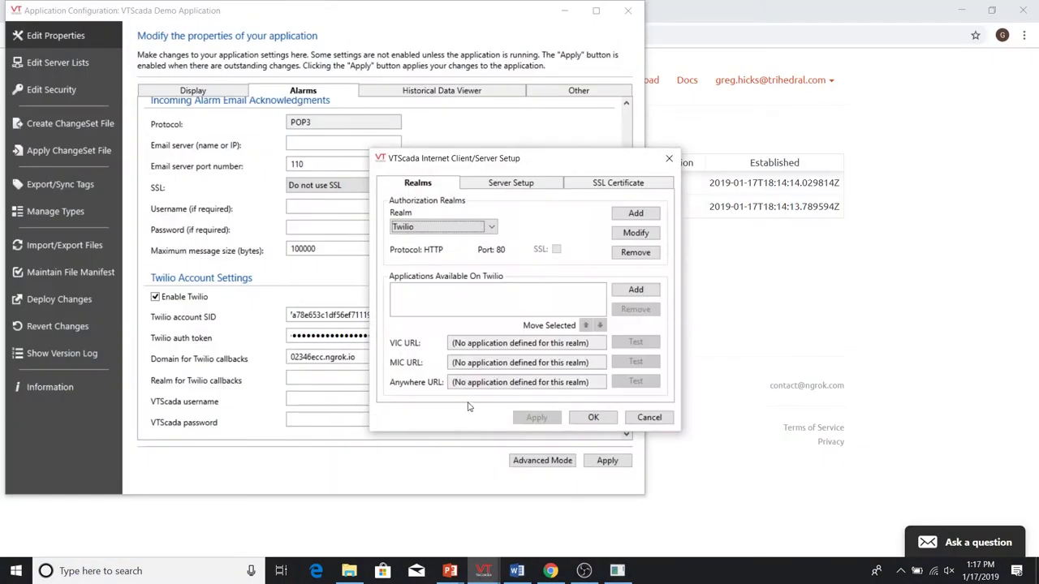
pyautogui.click(636, 289)
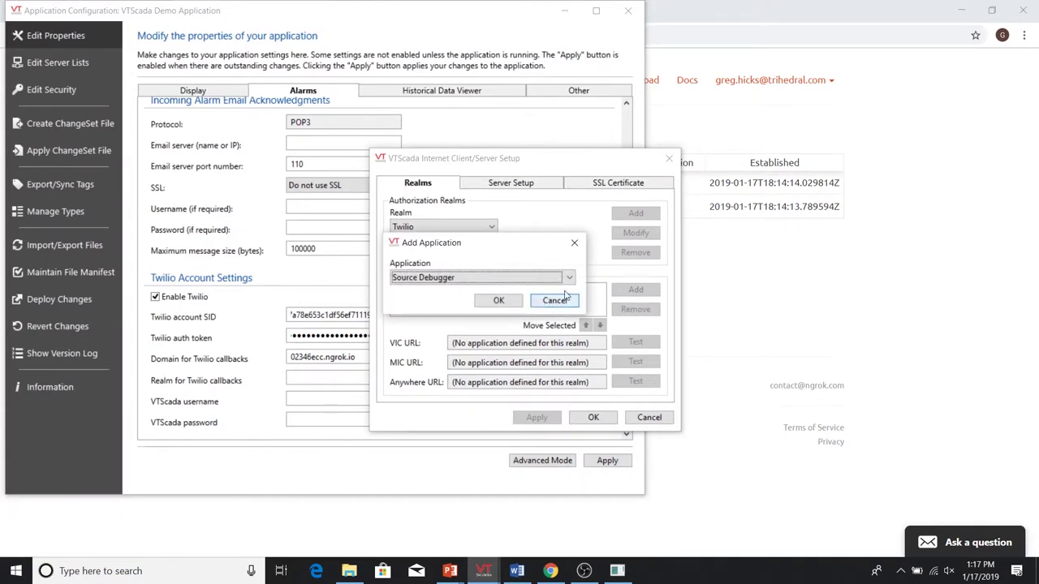
pyautogui.click(570, 280)
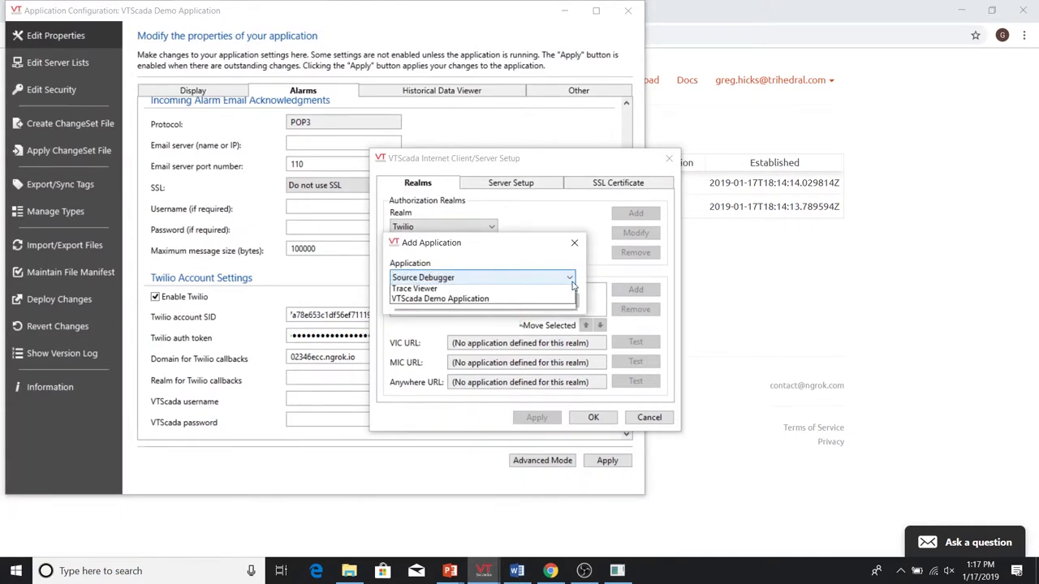
pyautogui.click(503, 299)
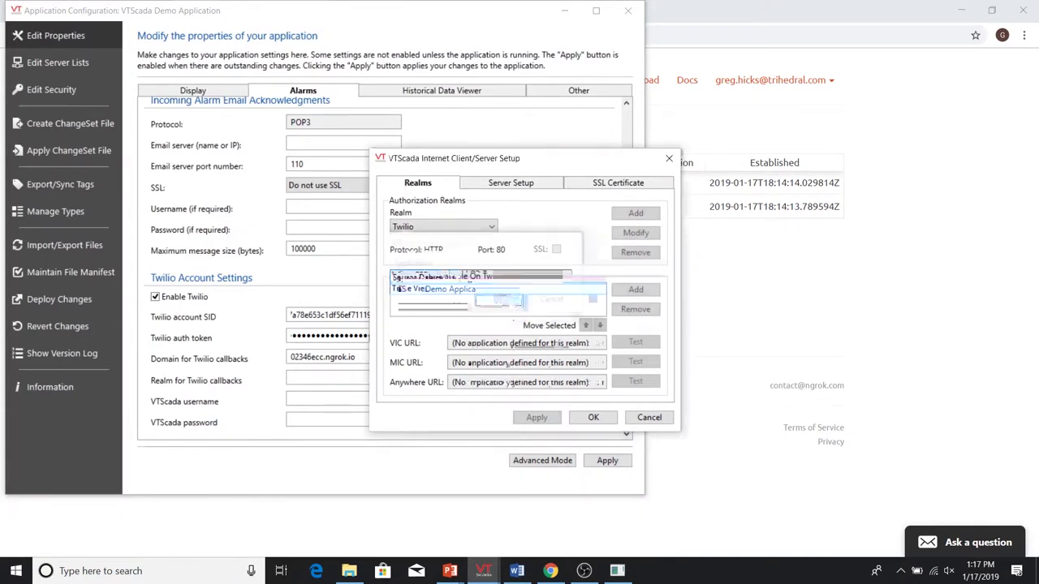
pyautogui.click(539, 419)
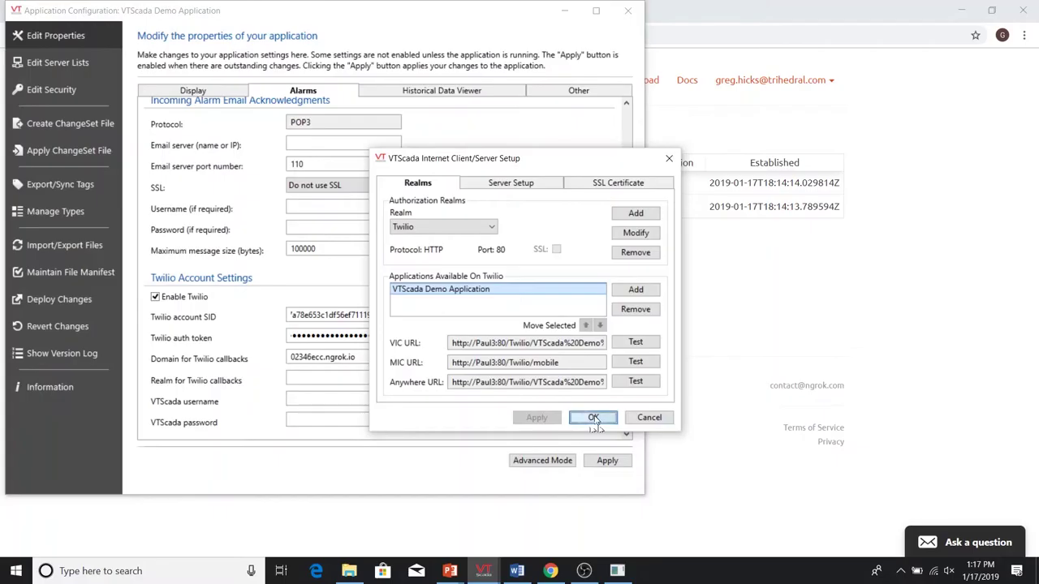
pyautogui.click(593, 418)
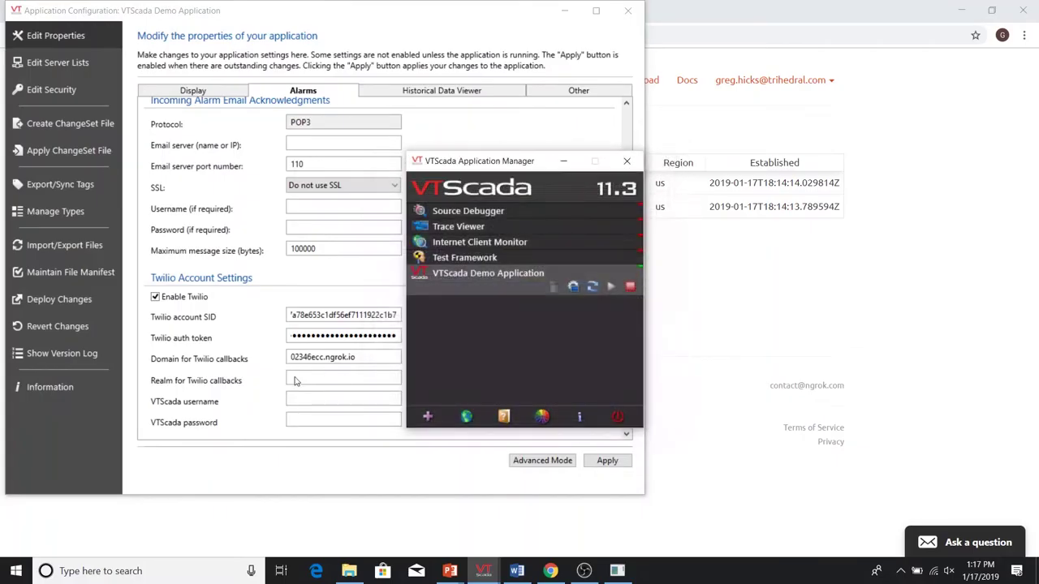
# - Set the callback realm to Twilio, enter a VTScada username and password, and close configuration
pyautogui.click(302, 381)
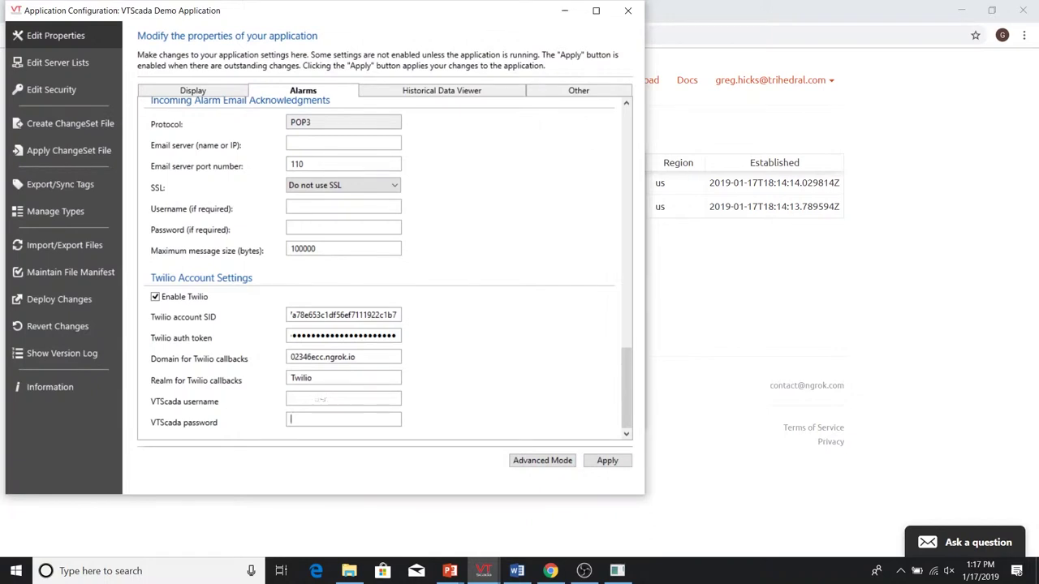
pyautogui.write('Twiliouser')
pyautogui.press('Tab')
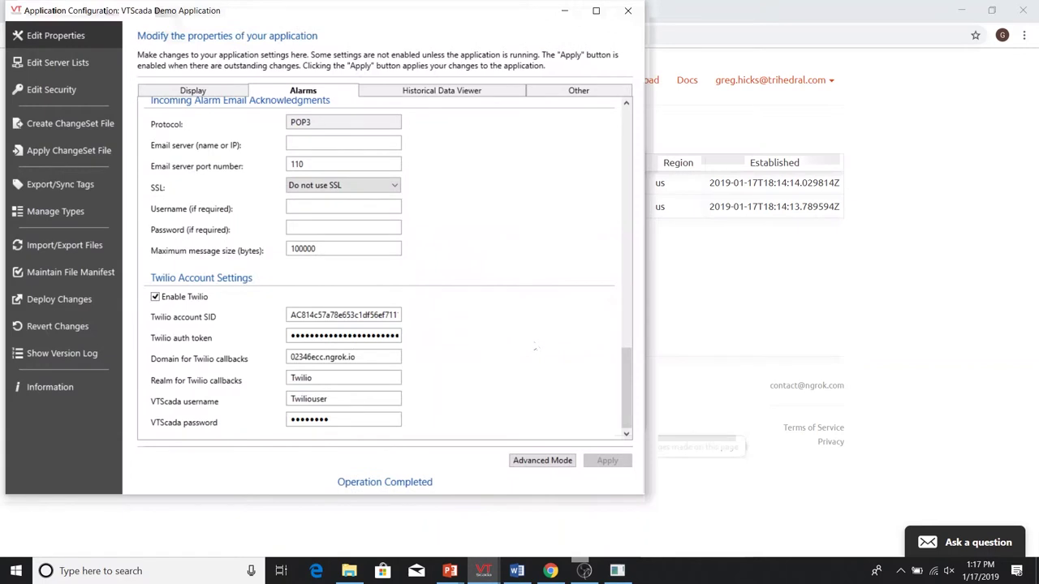
pyautogui.click(628, 12)
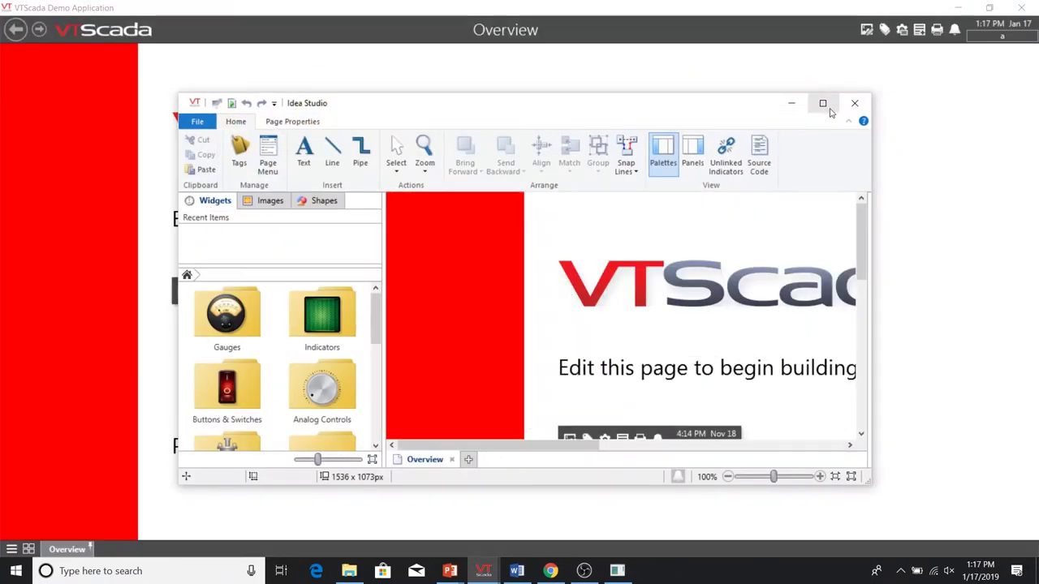
# - Maximize Idea Studio and delete all the starter content on the Overview page
pyautogui.click(823, 103)
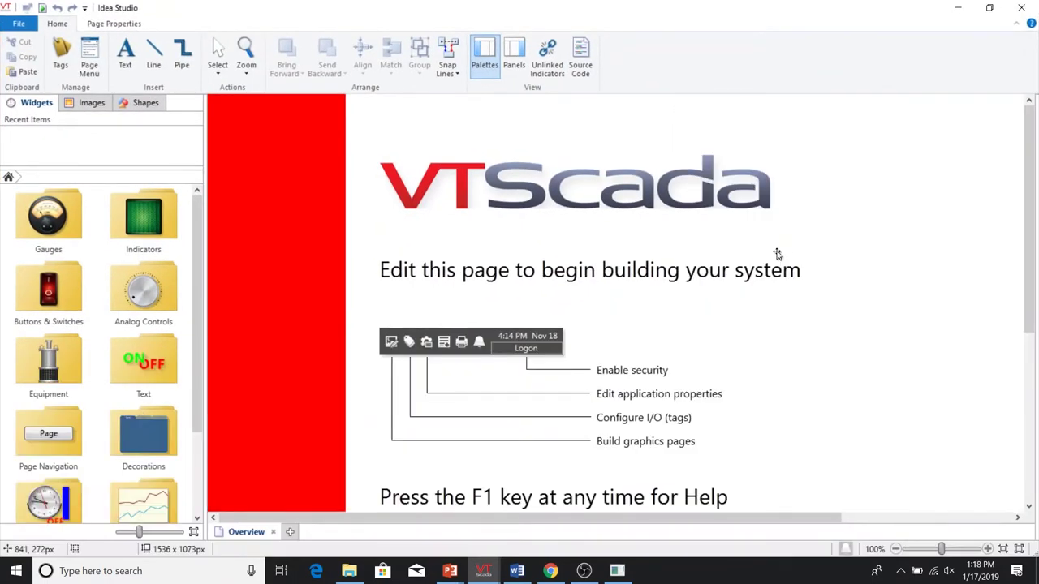
pyautogui.hotkey('ctrl', 'a')
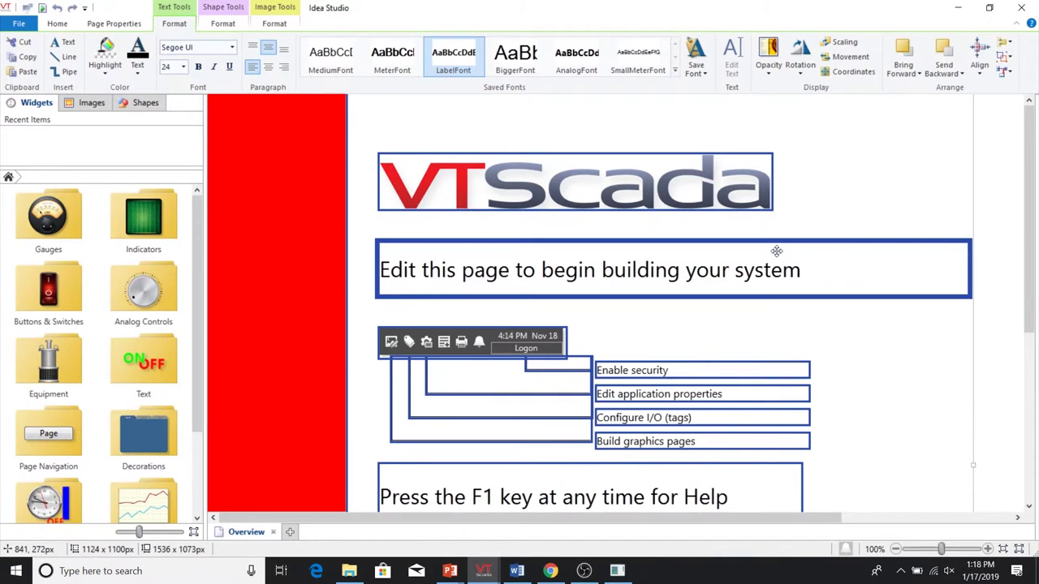
pyautogui.press('Delete')
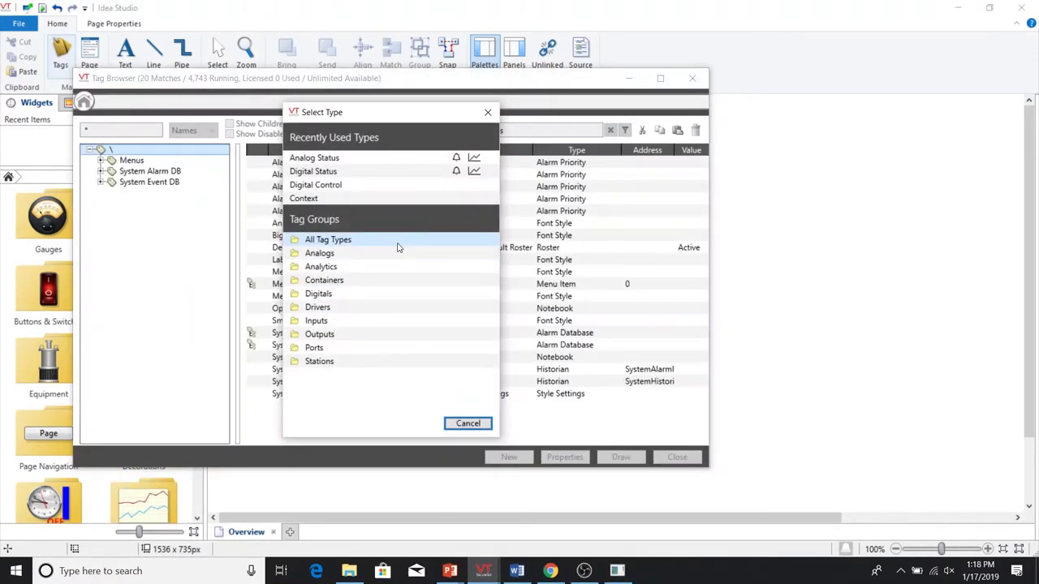
# - Create a Roster tag named Demo Roster with one SMS contact
pyautogui.click(397, 247)
pyautogui.scroll(-6, 406, 287)
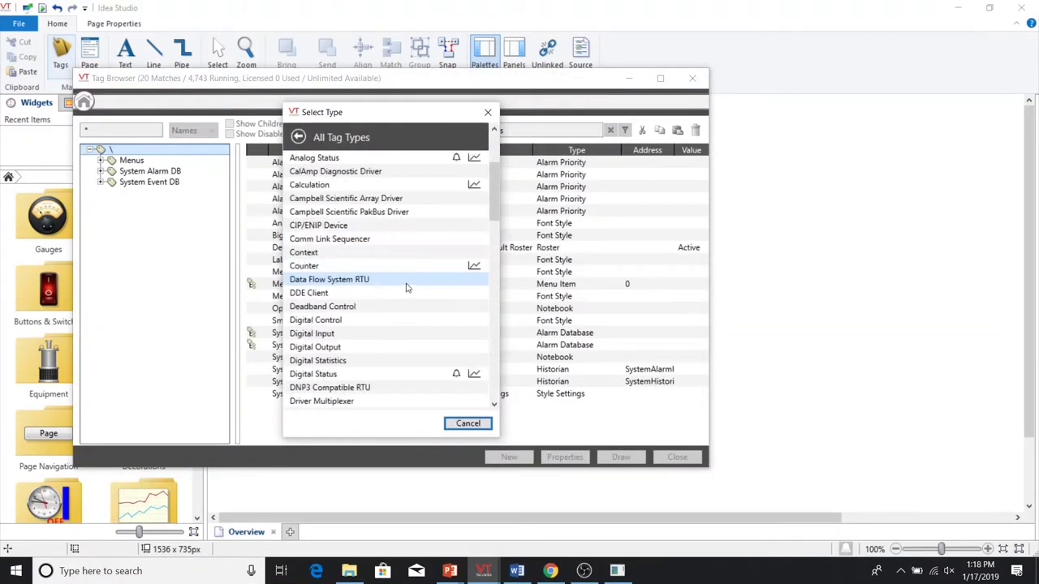
pyautogui.scroll(-2, 406, 288)
pyautogui.scroll(-10, 406, 291)
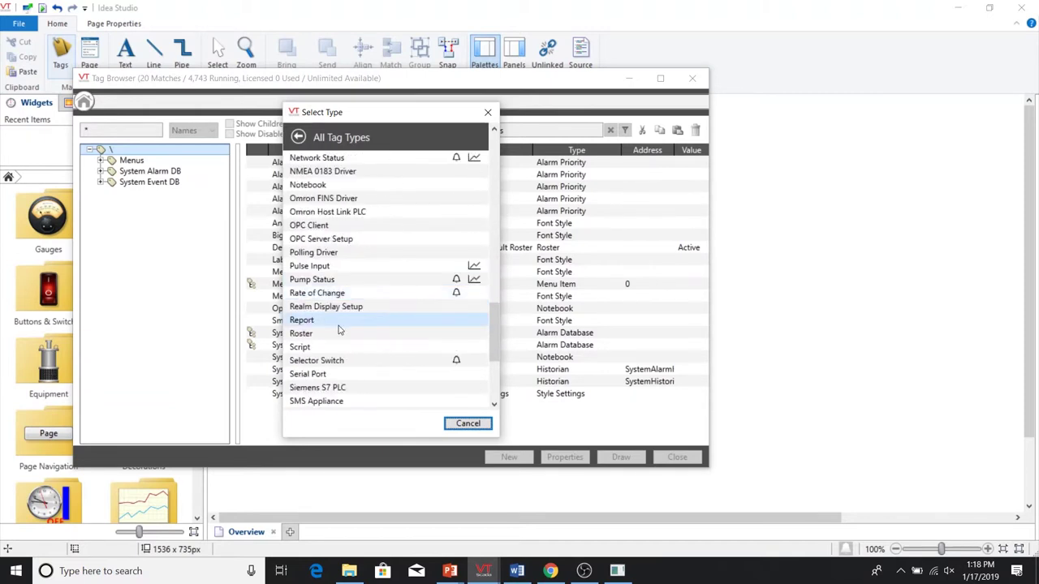
pyautogui.click(338, 325)
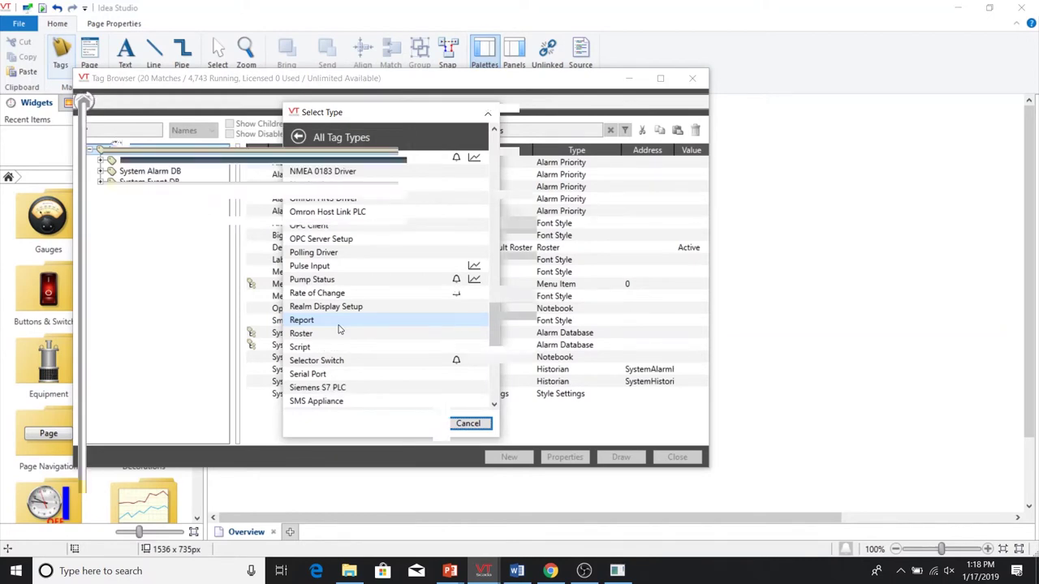
pyautogui.write('Demo Roster')
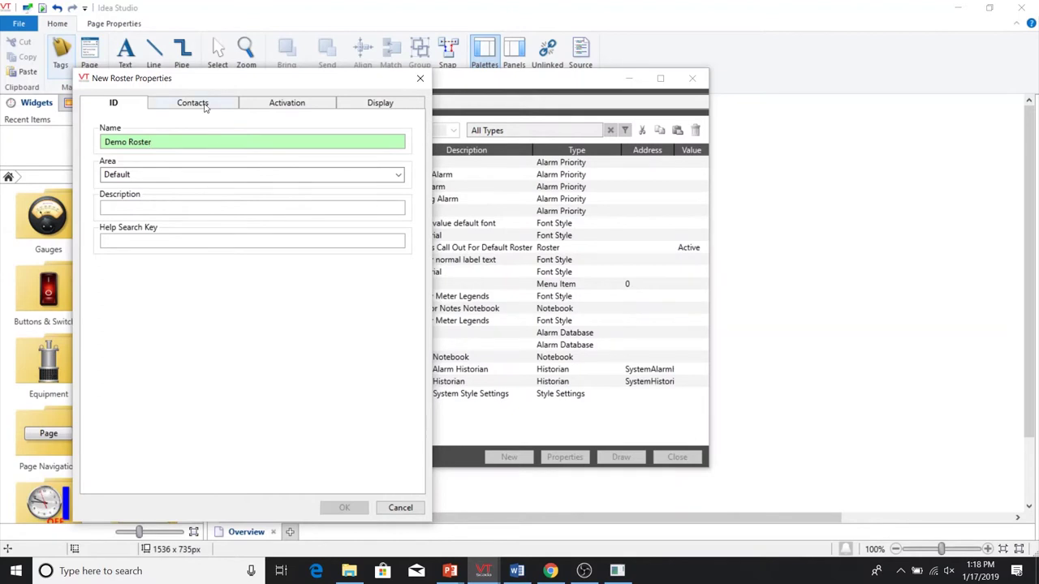
pyautogui.click(204, 105)
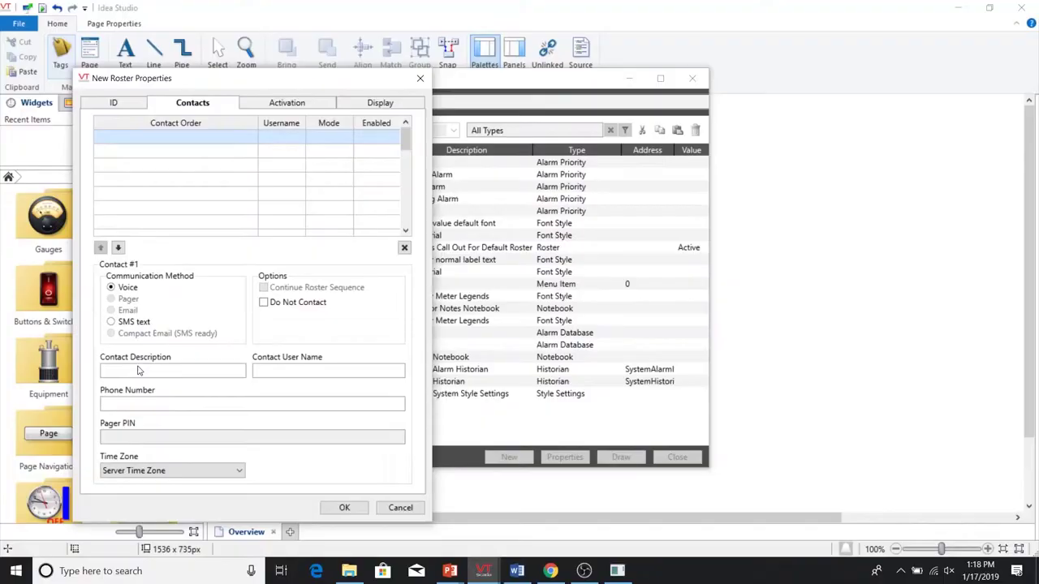
pyautogui.click(173, 371)
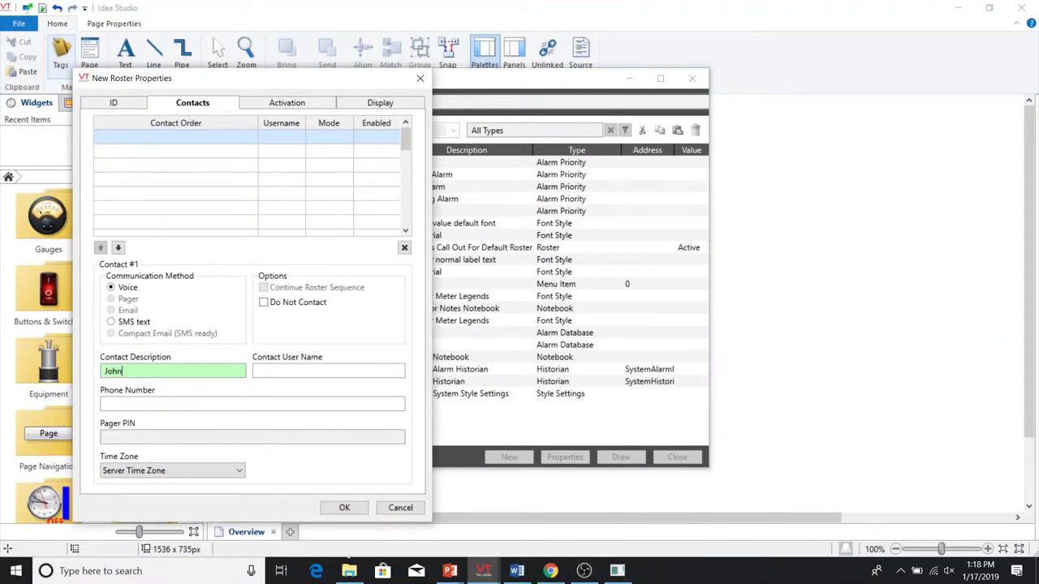
pyautogui.click(344, 507)
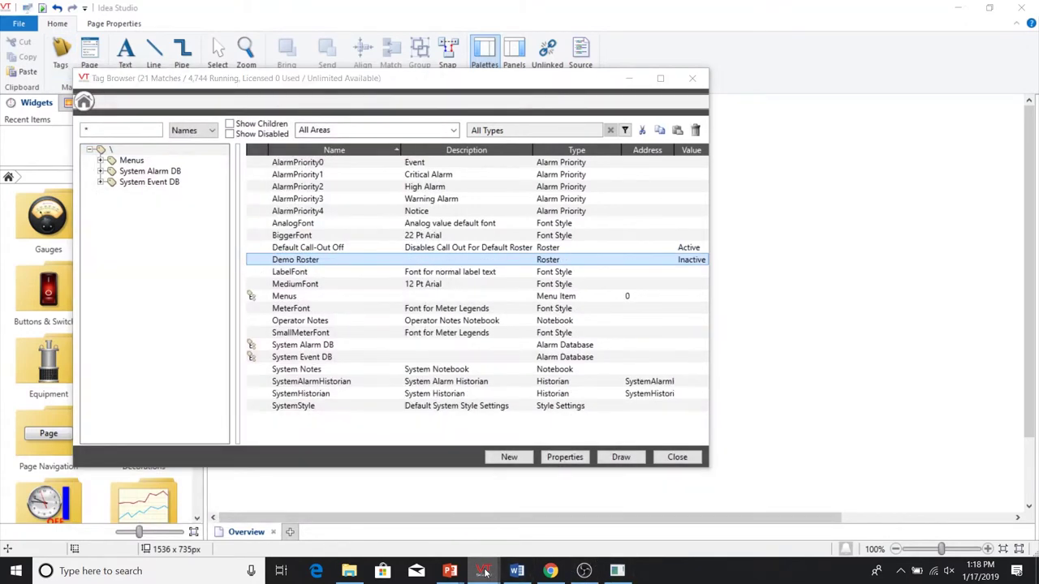
# - Close Idea Studio and set and confirm the user account's alternate identification
pyautogui.moveTo(486, 573)
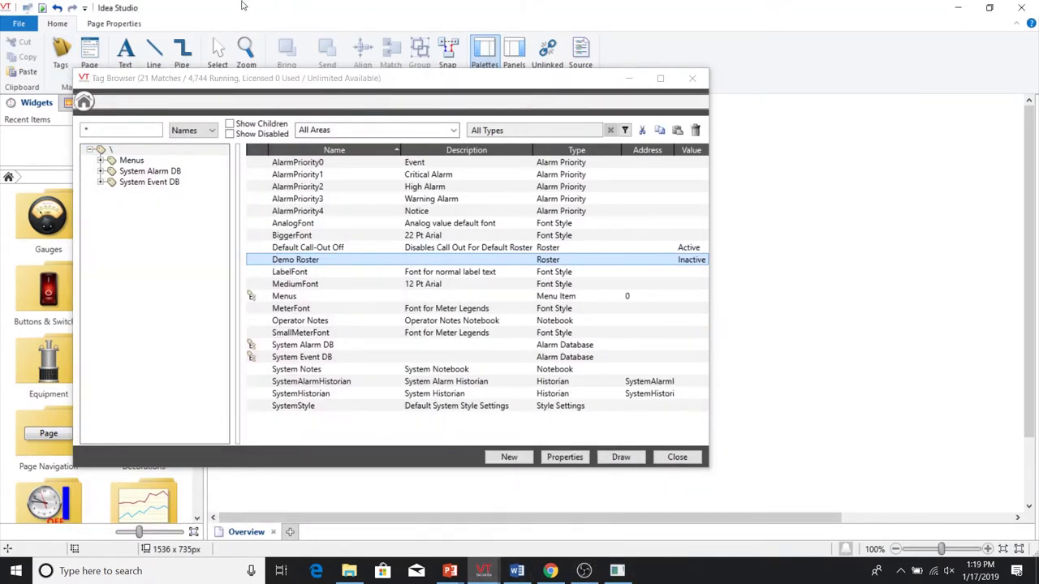
pyautogui.click(44, 9)
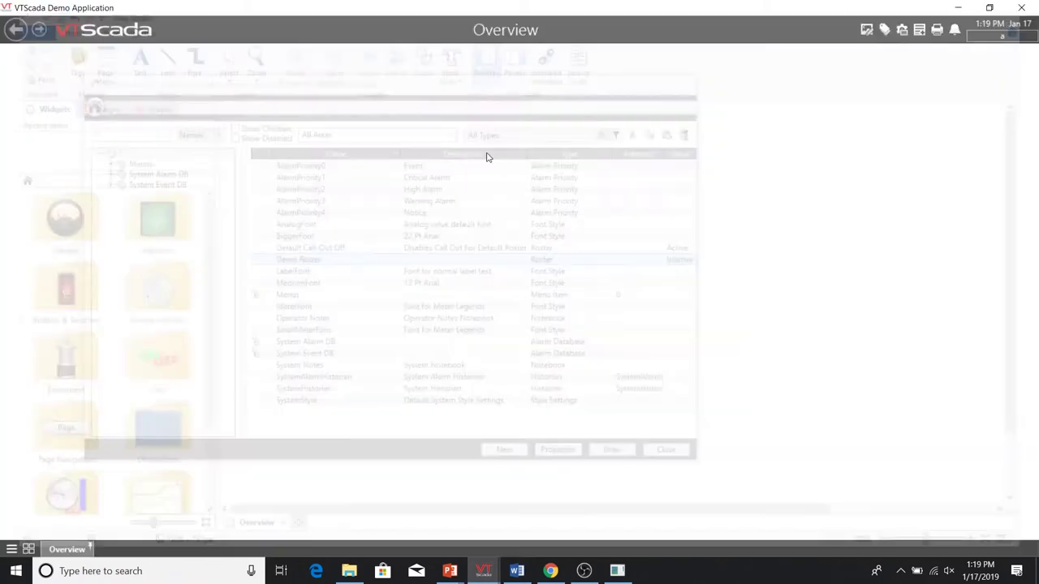
pyautogui.click(1018, 39)
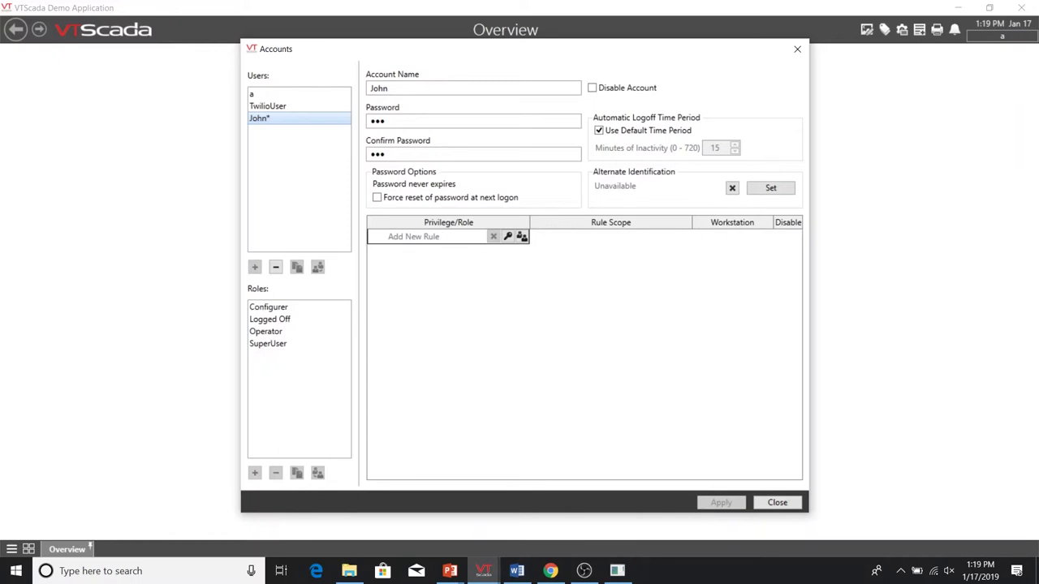
pyautogui.click(775, 190)
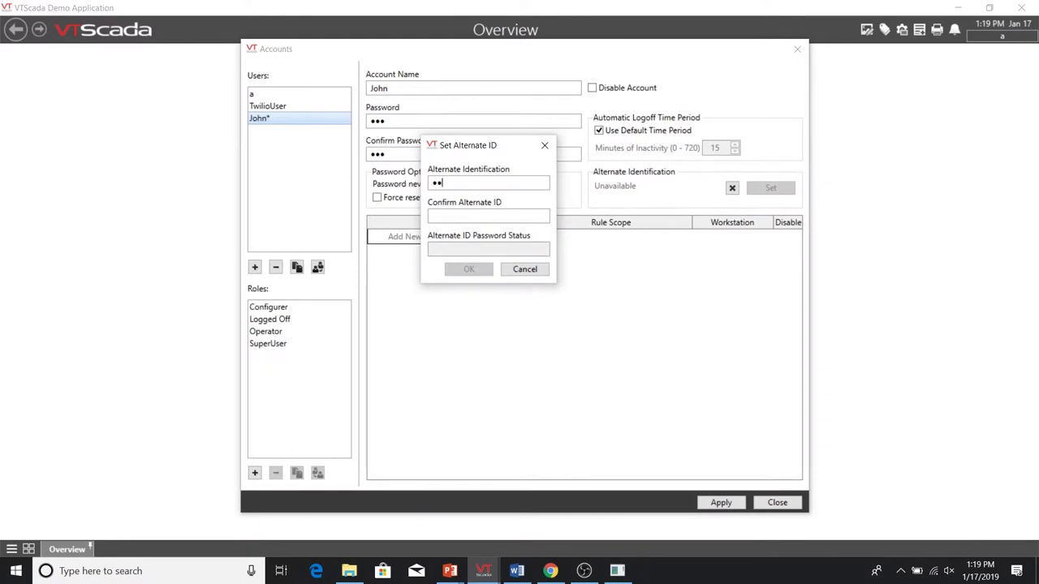
pyautogui.press('Tab')
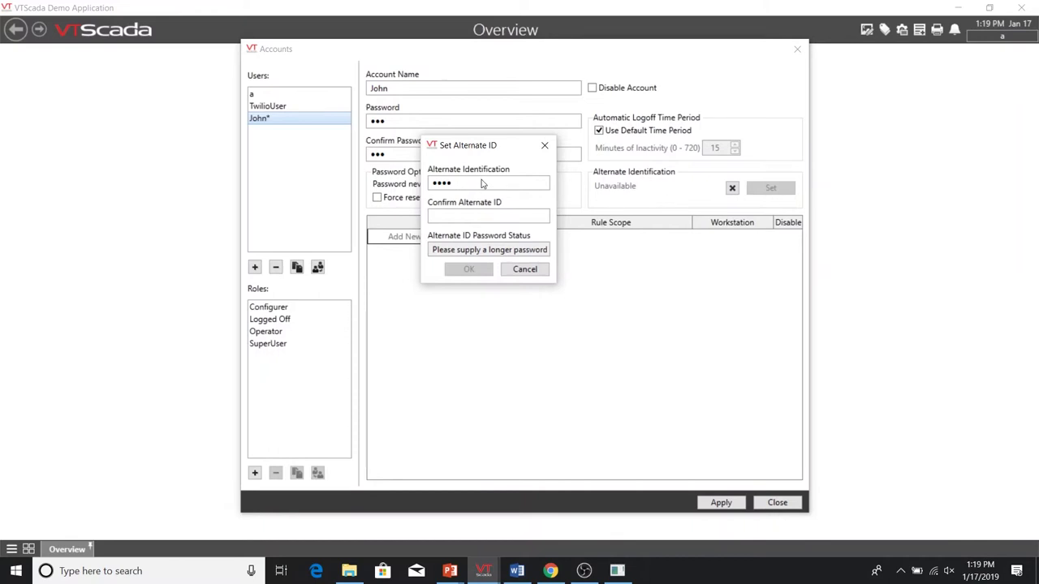
pyautogui.write('1')
pyautogui.click(479, 272)
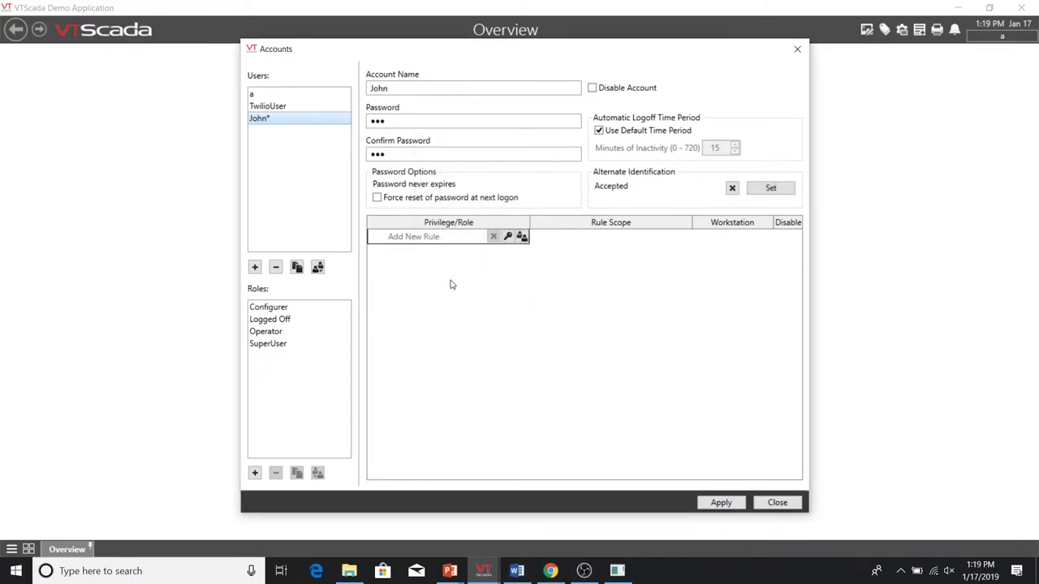
# - Give the account a SuperUser role rule and close account management
pyautogui.click(522, 236)
pyautogui.click(578, 217)
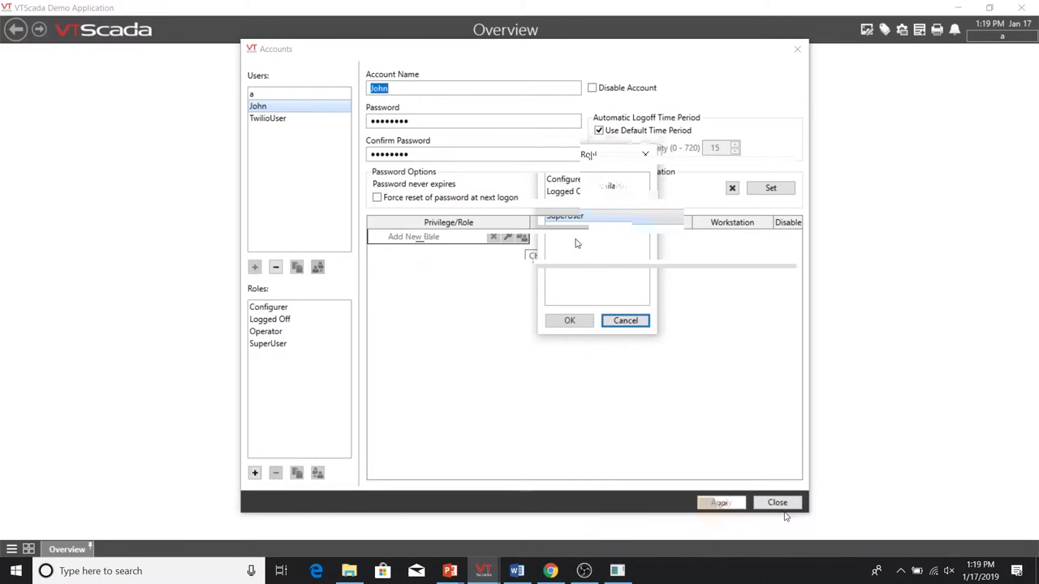
pyautogui.click(777, 504)
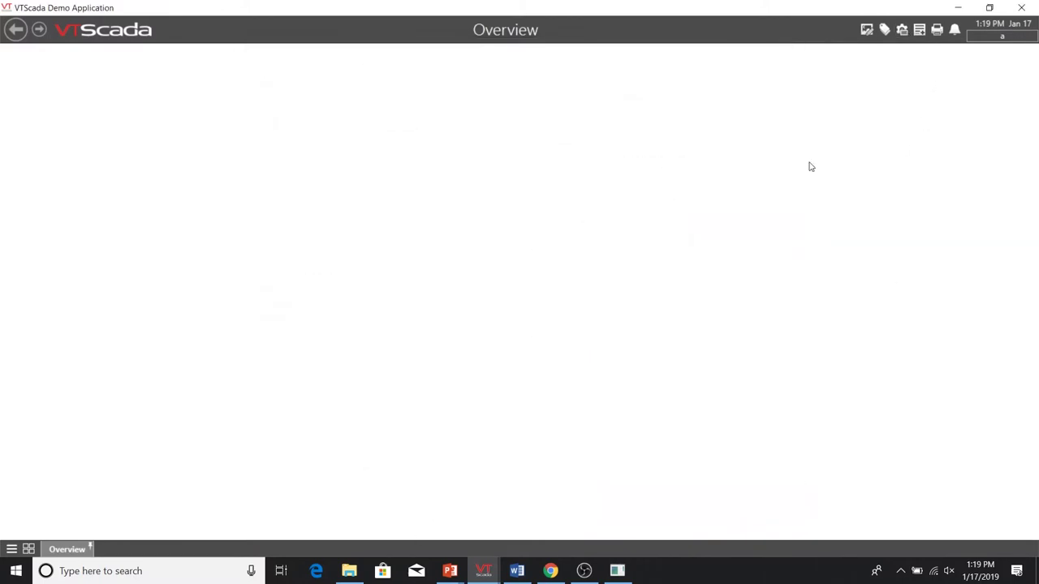
# - In Idea Studio, enter the Demo Roster contact's user name and phone number, then save
pyautogui.click(866, 29)
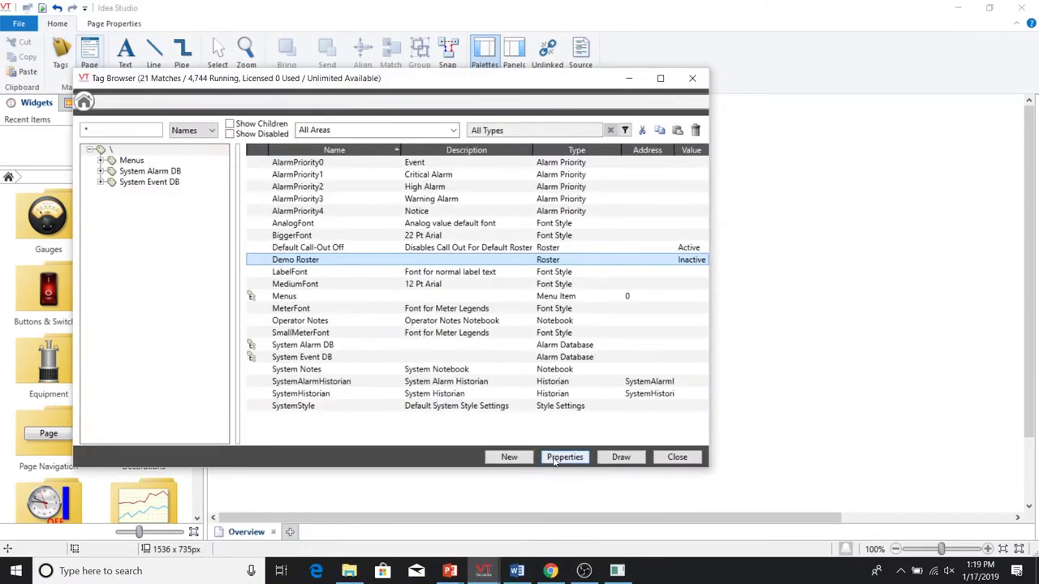
pyautogui.click(555, 458)
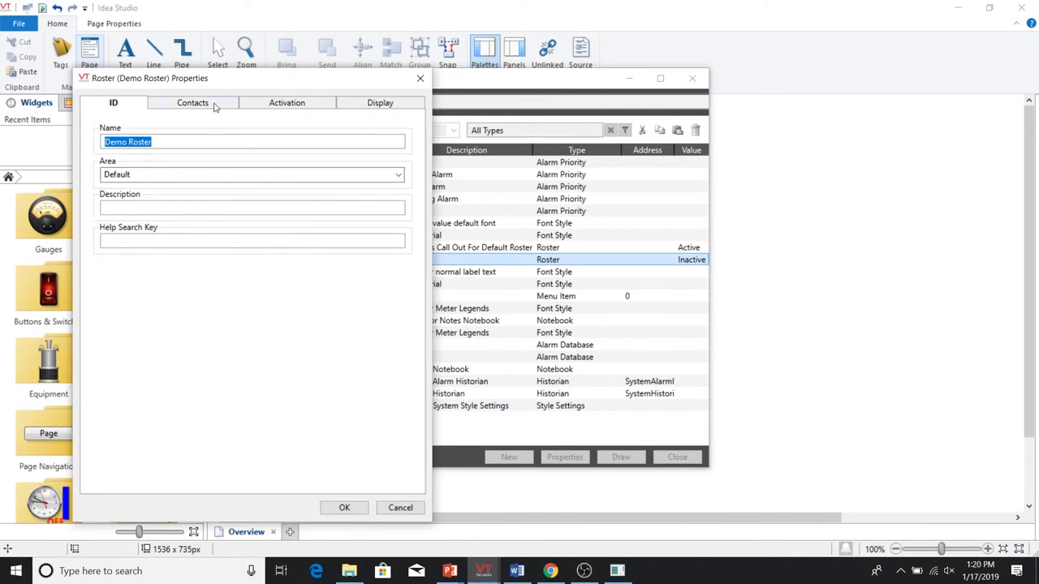
pyautogui.click(214, 106)
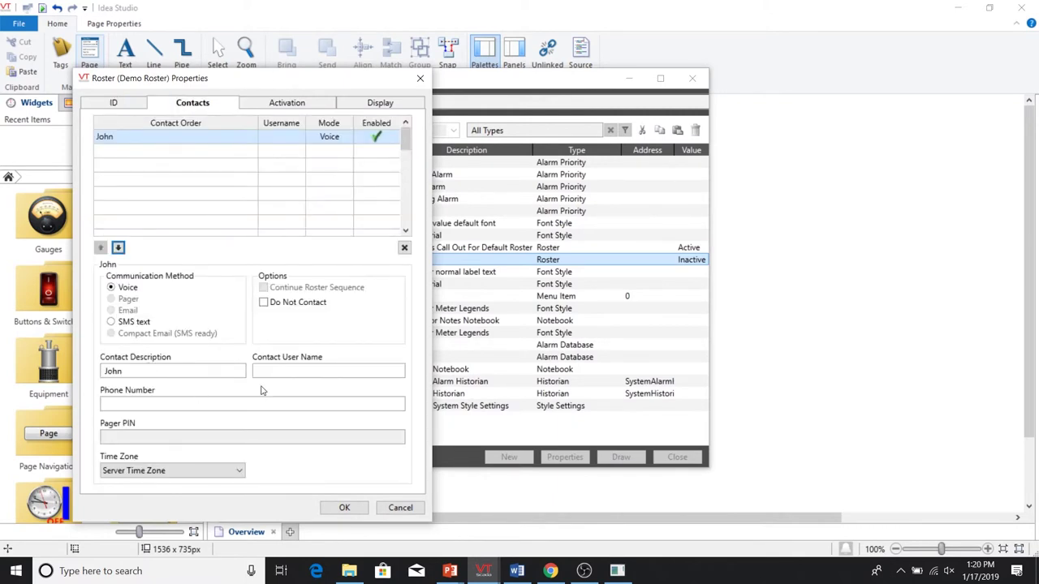
pyautogui.click(293, 374)
pyautogui.write('John')
pyautogui.press('Tab')
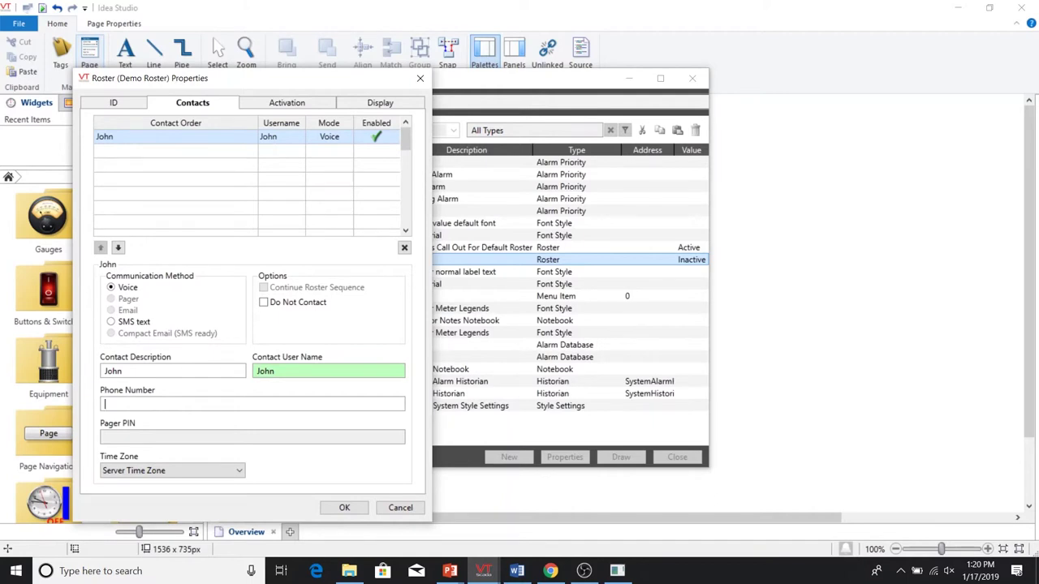
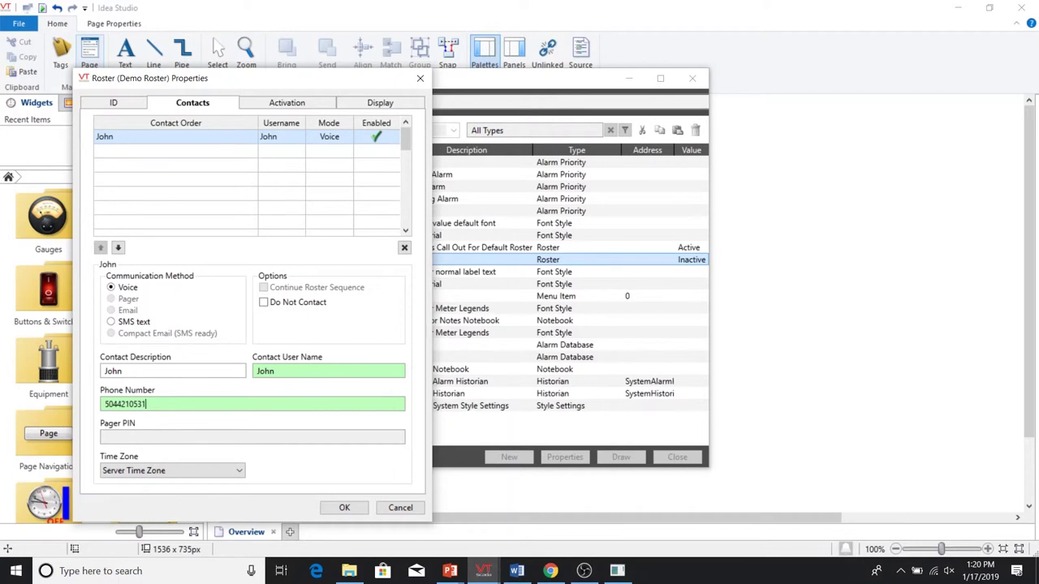
pyautogui.click(344, 509)
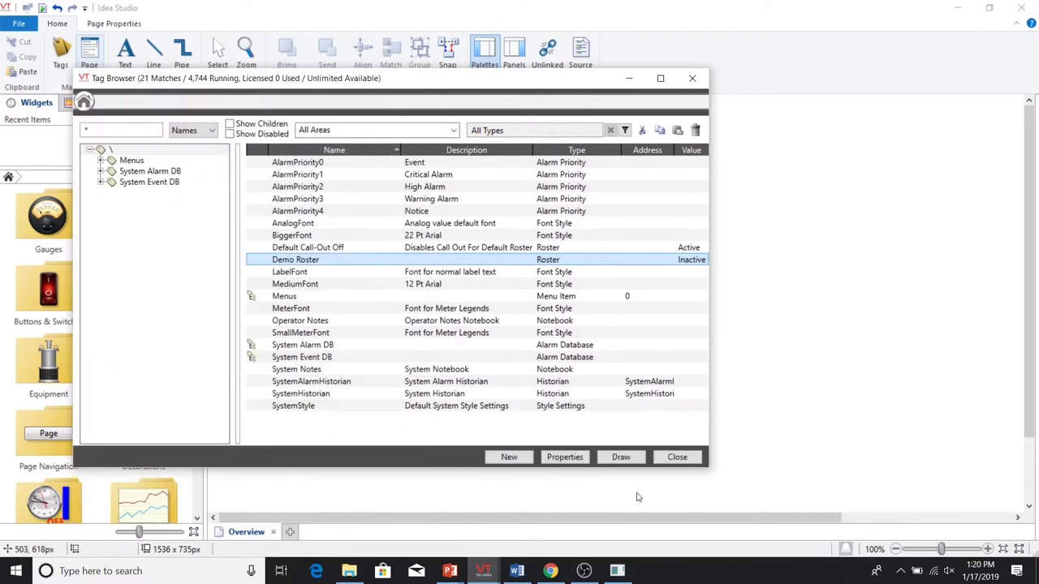
# - Draw the Demo Roster button on the Overview page with the Roster Alarm Test checkbox below it
pyautogui.click(622, 457)
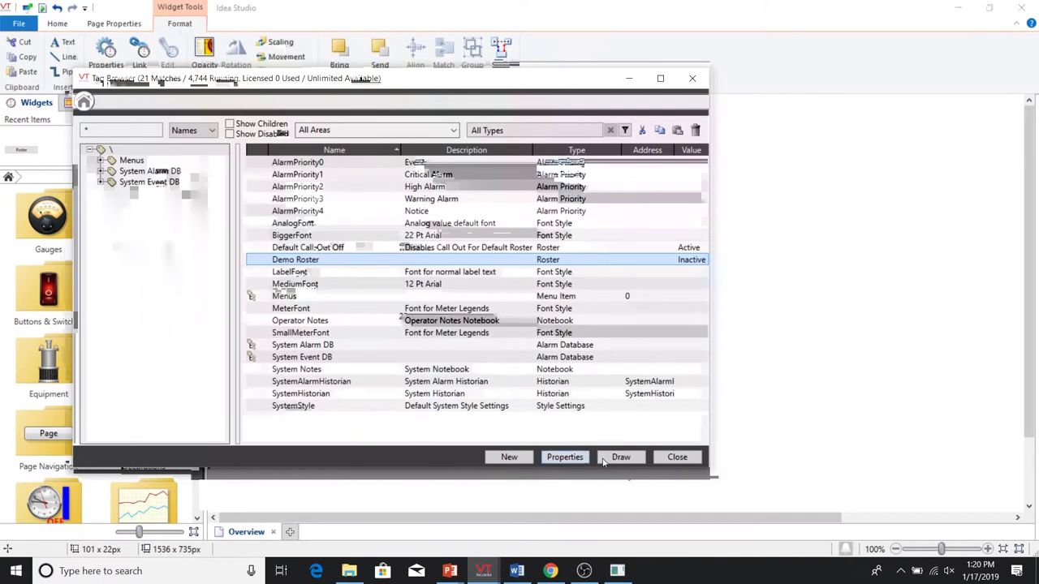
pyautogui.click(605, 460)
pyautogui.moveTo(538, 239); pyautogui.dragTo(301, 206)
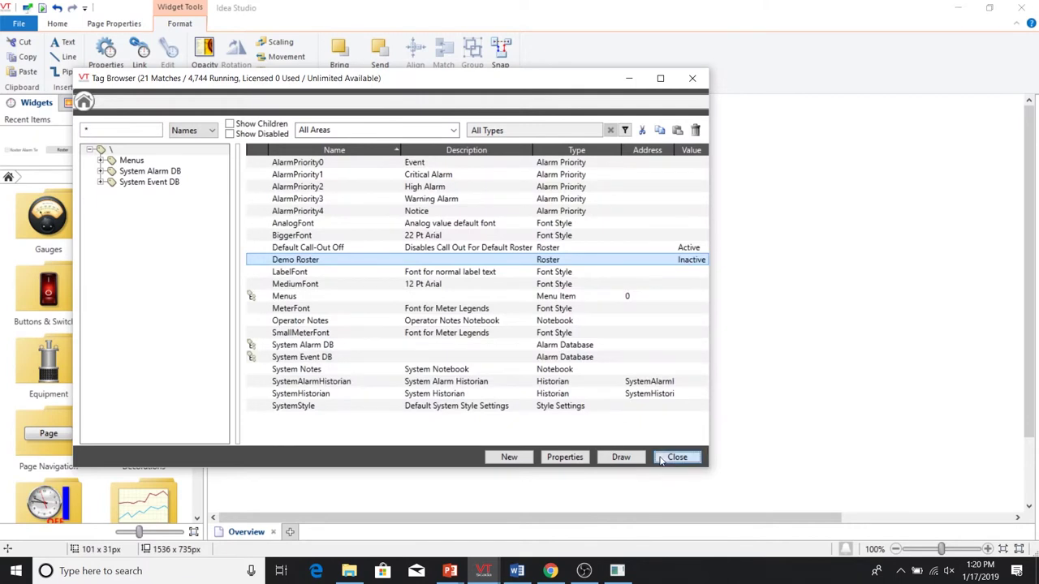
pyautogui.click(664, 457)
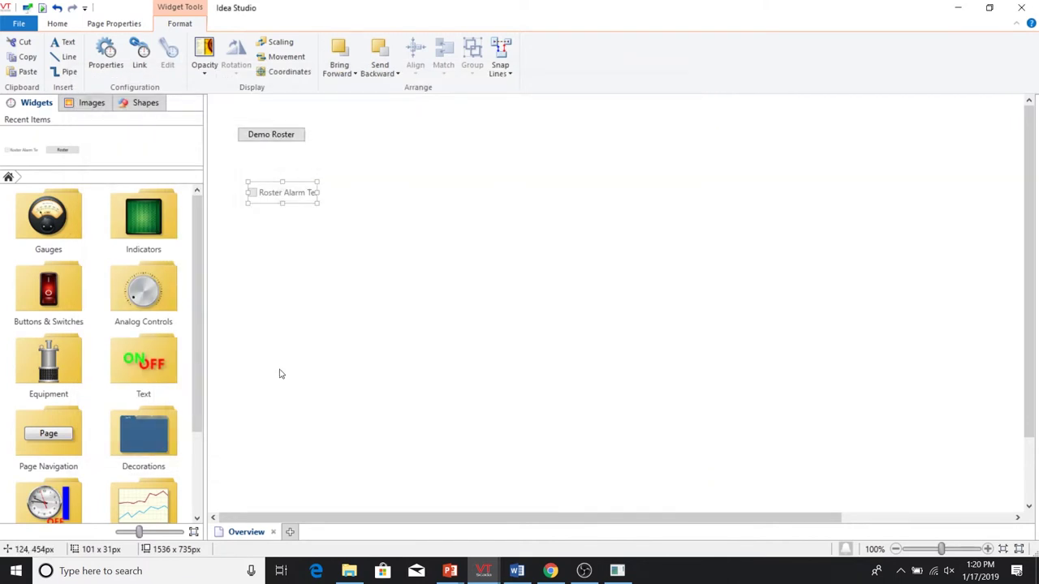
# - Add an Alarm List from Tools > Alarm Tools right of the roster widgets and exit the editor
pyautogui.doubleClick(48, 499)
pyautogui.doubleClick(48, 216)
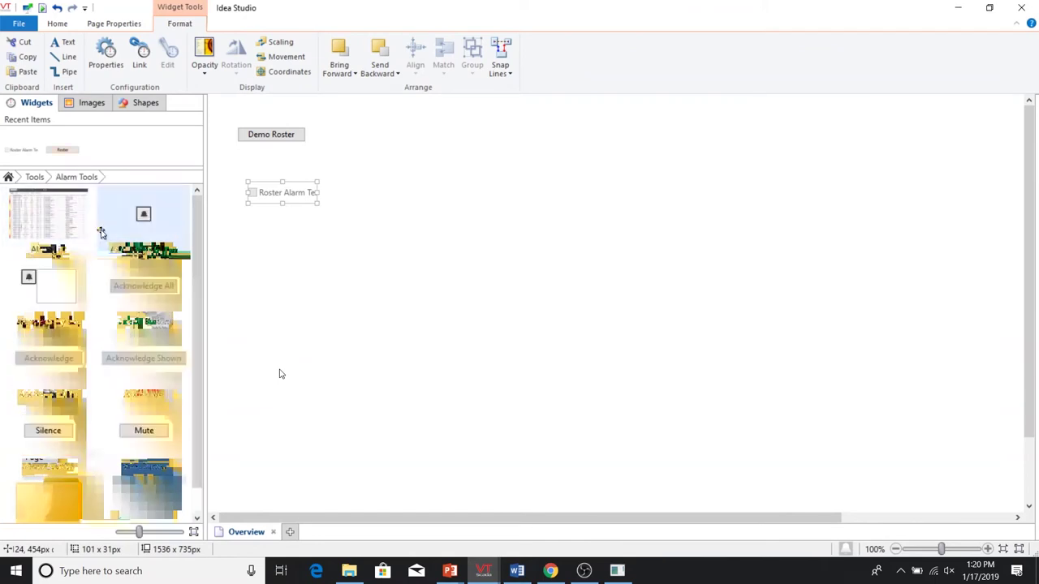
pyautogui.moveTo(70, 220); pyautogui.dragTo(910, 319)
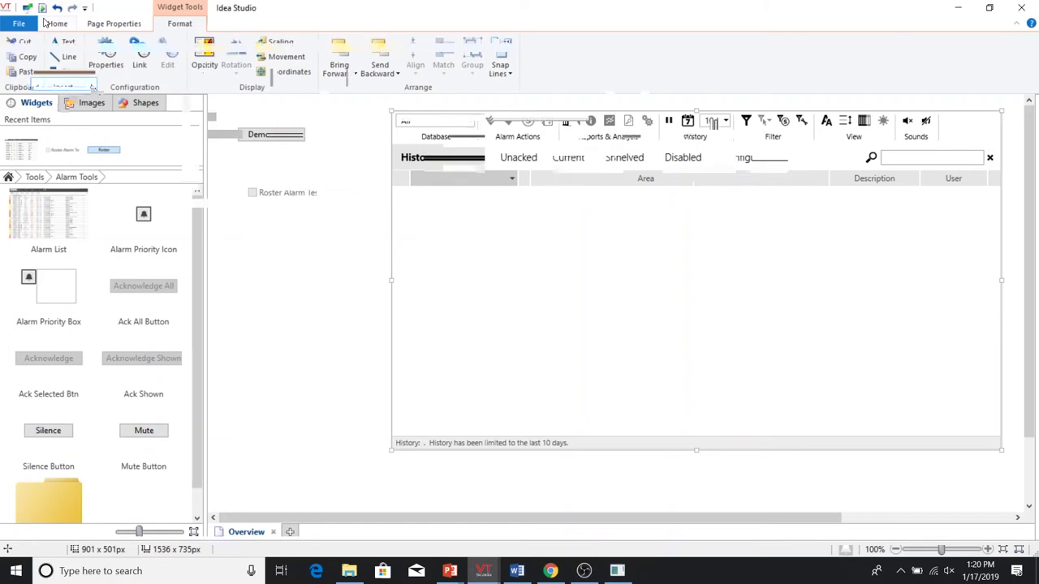
pyautogui.click(55, 24)
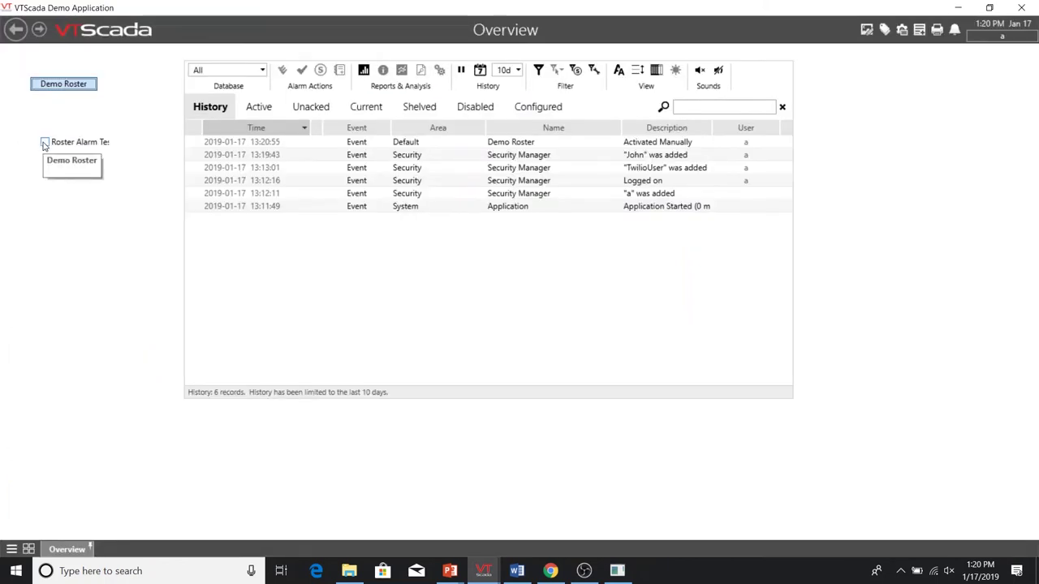
# - Tick the Roster Alarm Test checkbox to trigger the roster alarm
pyautogui.click(45, 143)
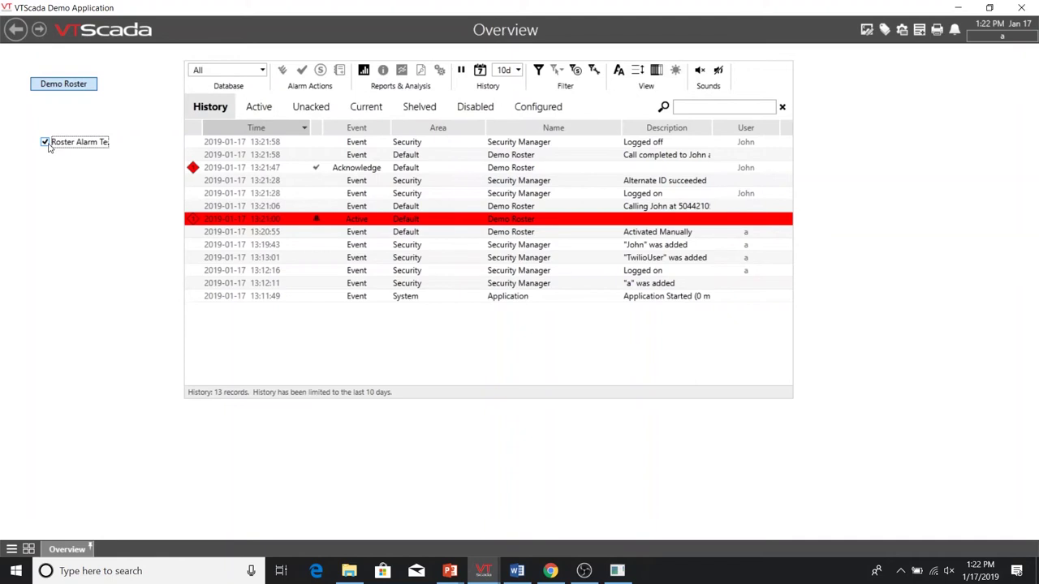
# - Switch the Demo Roster contact's notification method to SMS text and save
pyautogui.click(82, 86)
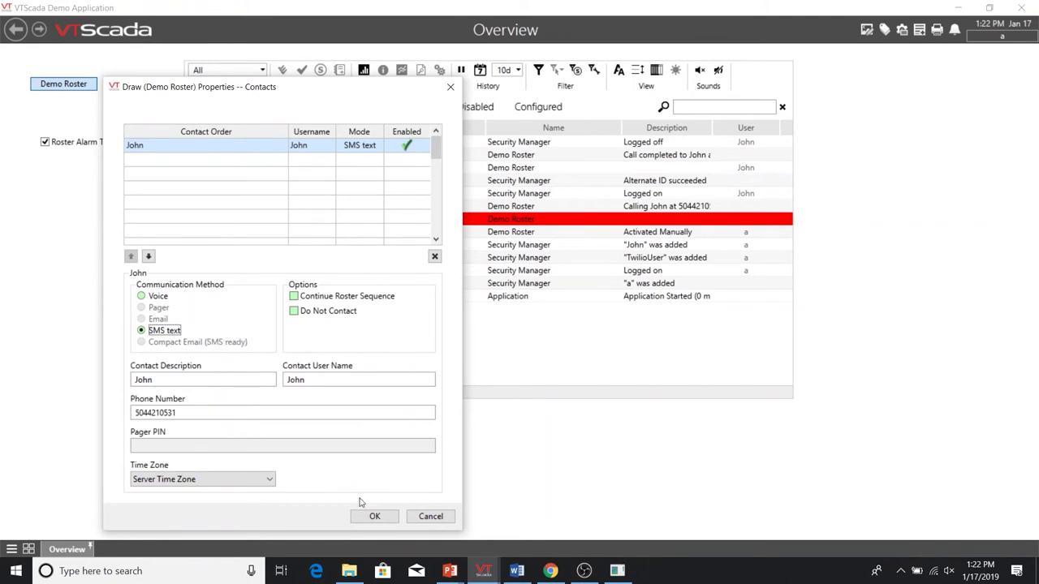
pyautogui.click(378, 516)
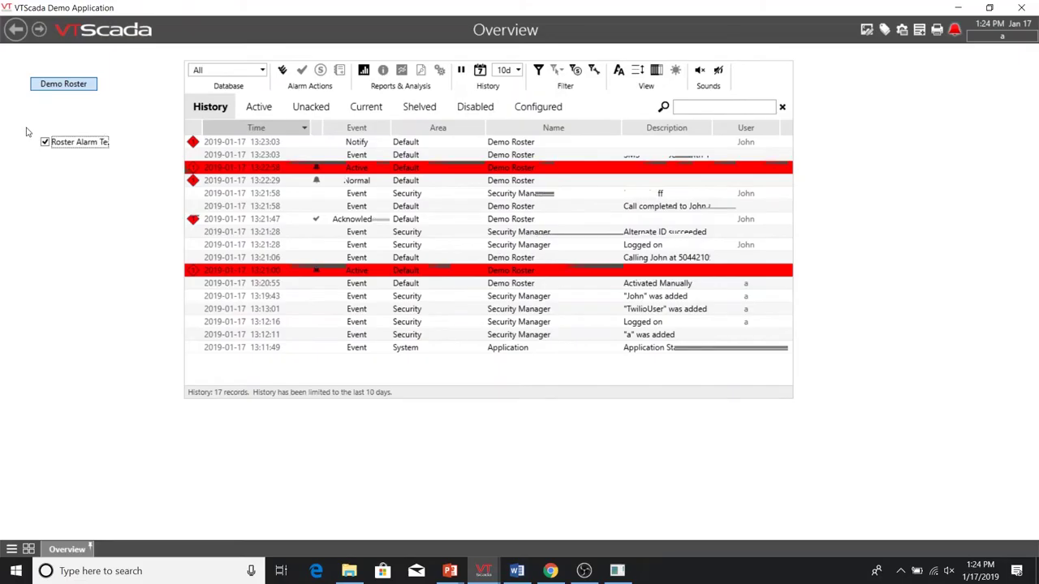
# - Open the Demo Roster button's properties from its right-click menu and view the Contacts page
pyautogui.rightClick(68, 88)
pyautogui.click(104, 156)
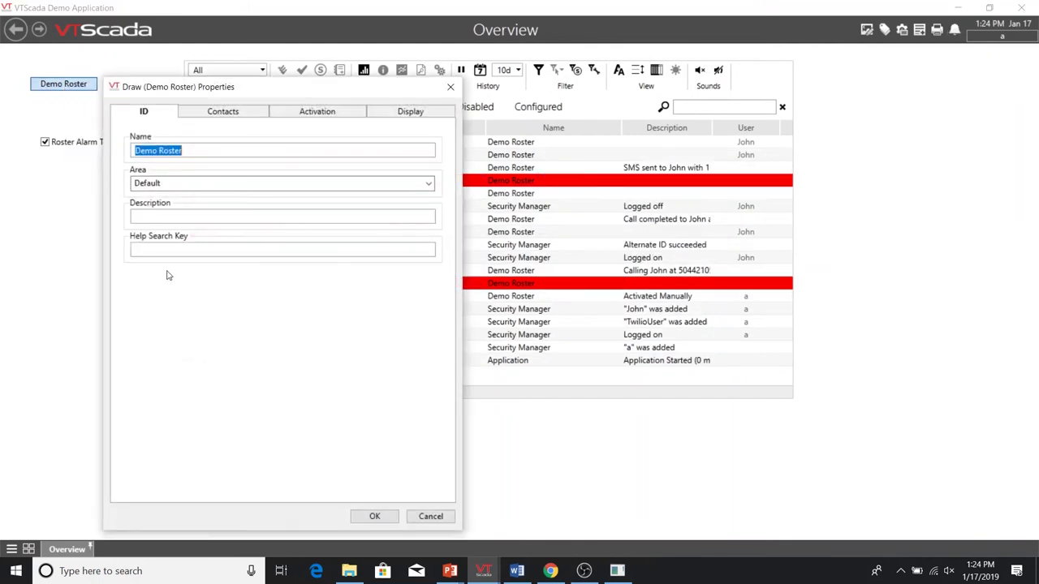
pyautogui.click(222, 113)
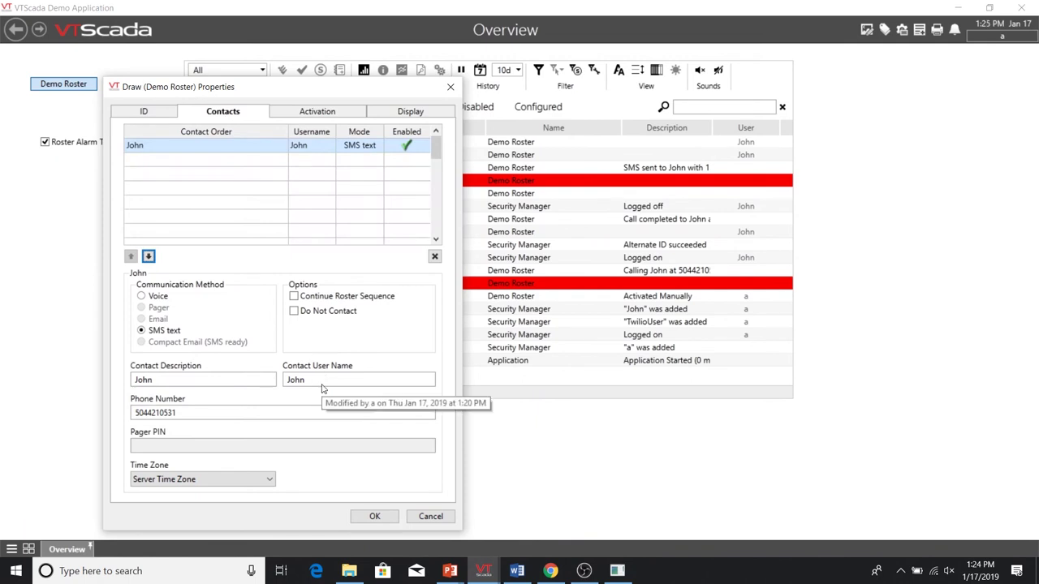